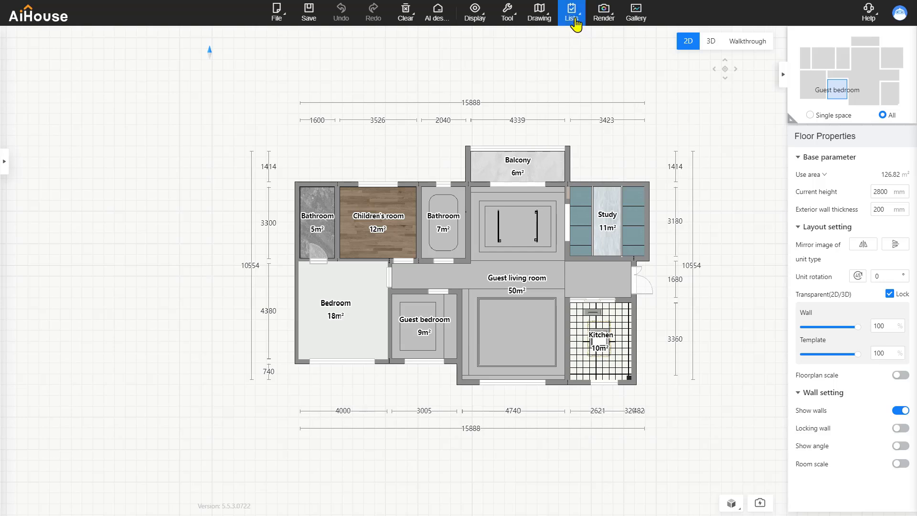
- Open the project's module quotation and show the unit selection options for the kitchen cabinet list
mouse_move(577, 23)
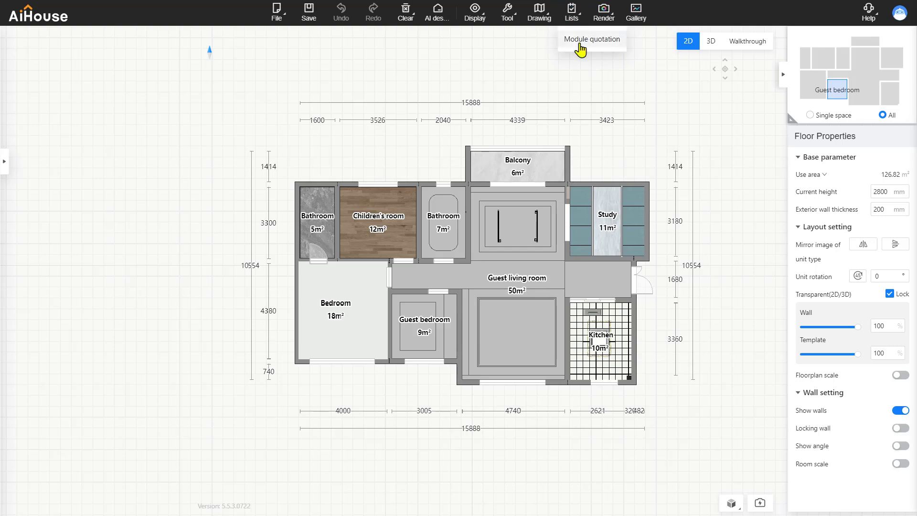
click(580, 47)
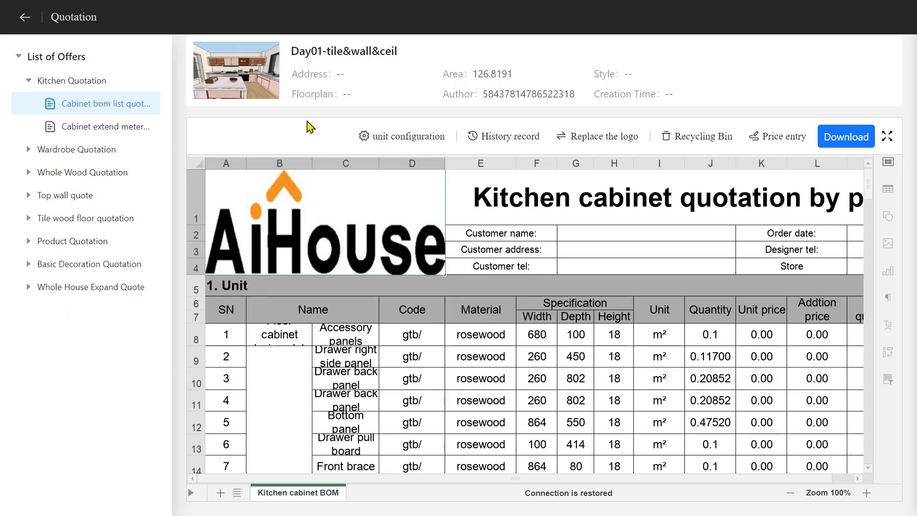
click(385, 140)
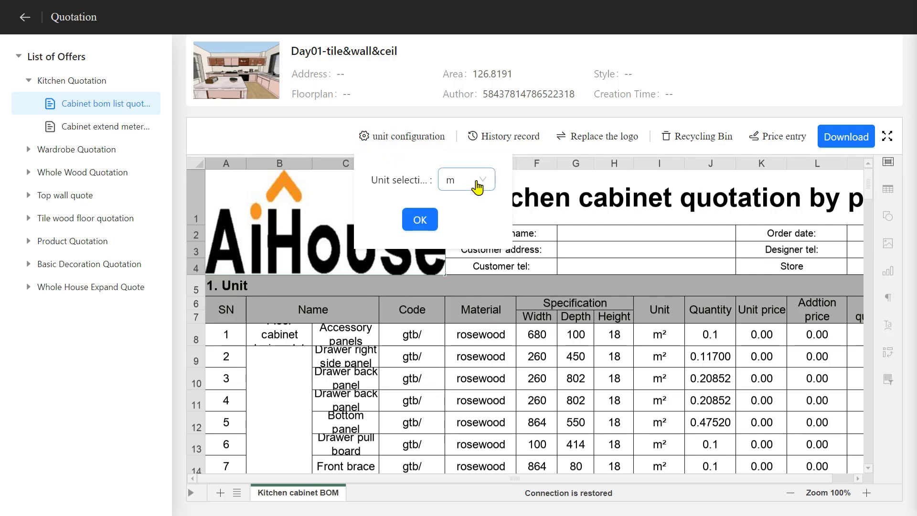
click(472, 182)
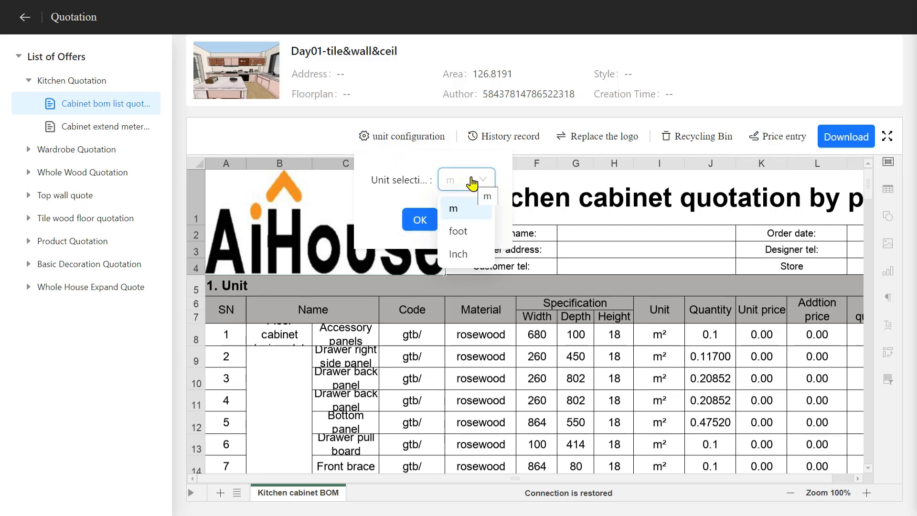
- Check the quotation's history record and recycling bin, and select the logo image in the sheet
click(502, 141)
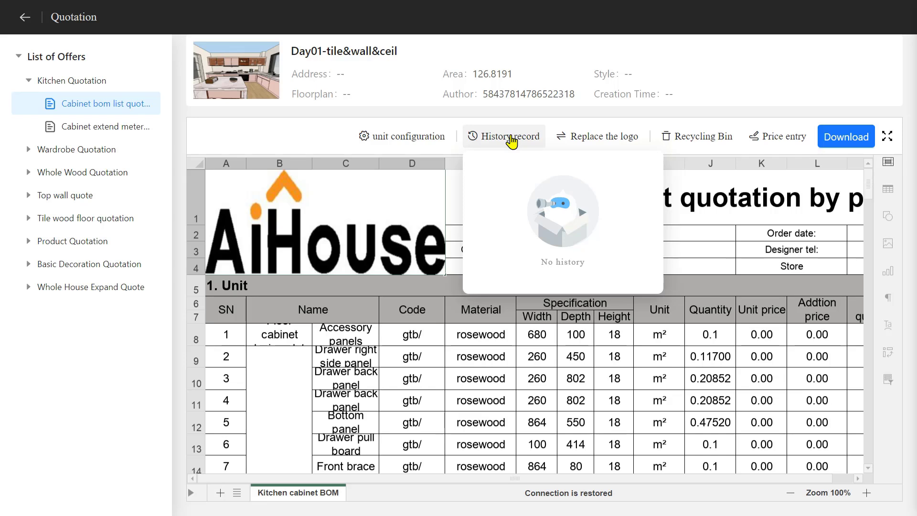
mouse_move(602, 141)
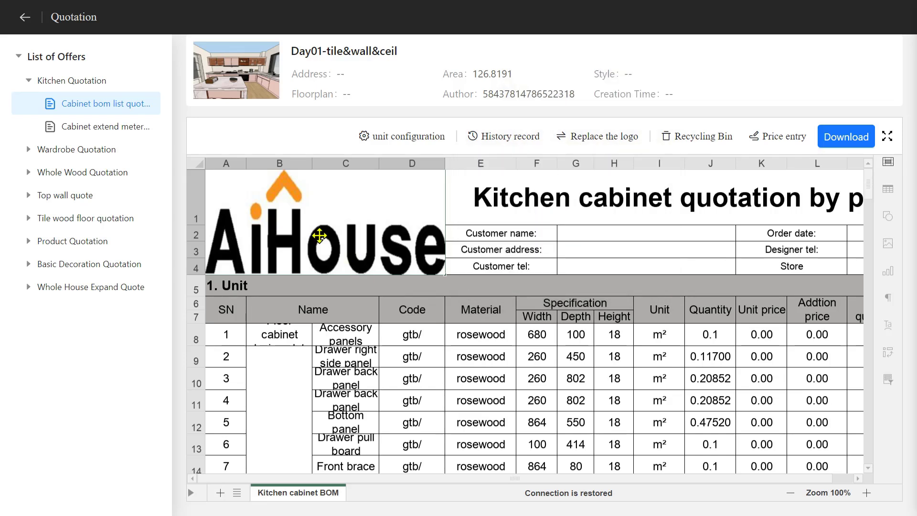
click(318, 237)
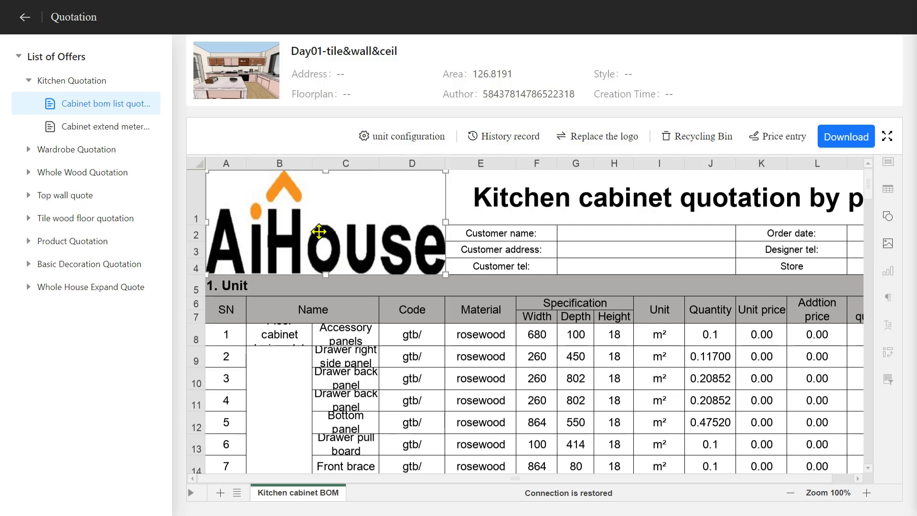
mouse_move(604, 151)
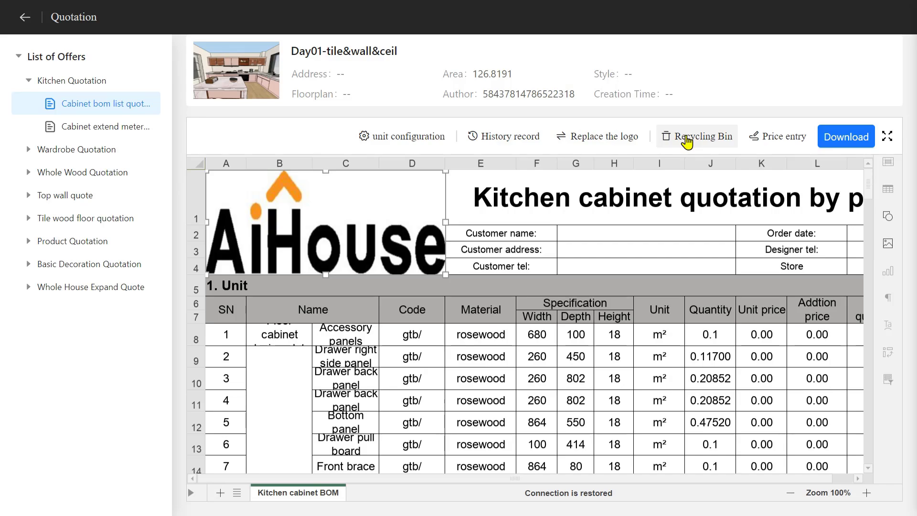
click(686, 143)
click(717, 147)
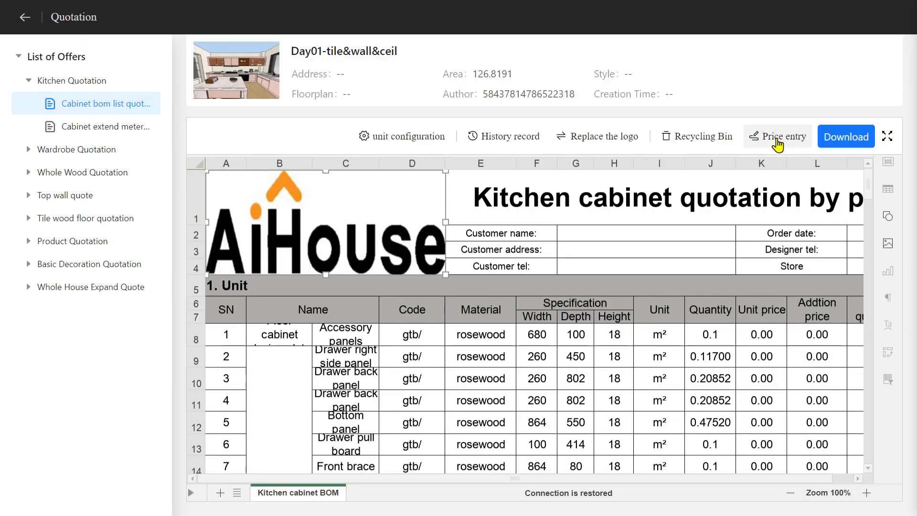
- Apply a unit price of 100 to the first Light pink marble M824-39 countertop entry and download the quotation
click(778, 143)
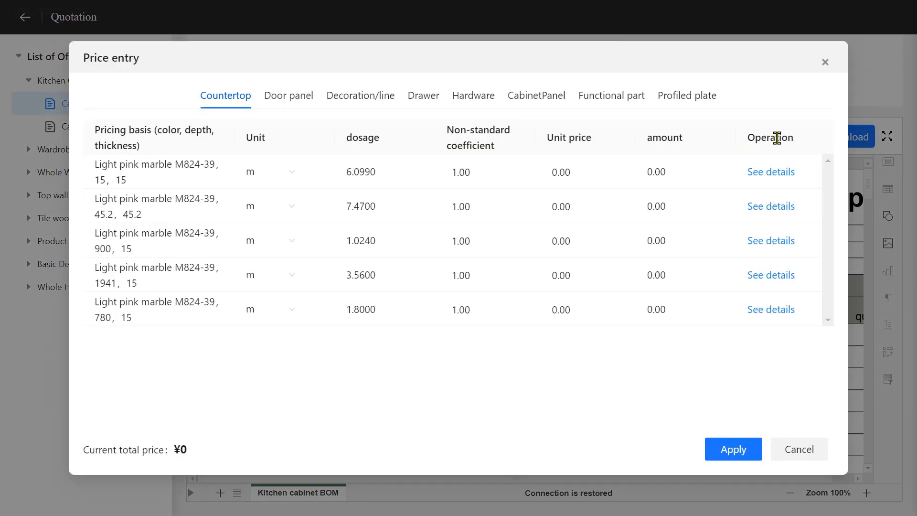
click(565, 172)
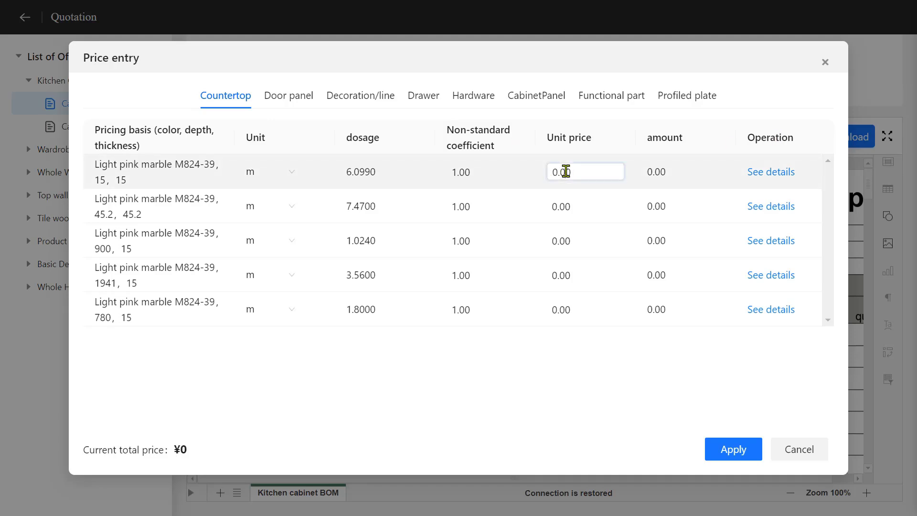
double_click(566, 172)
text(100)
key(Return)
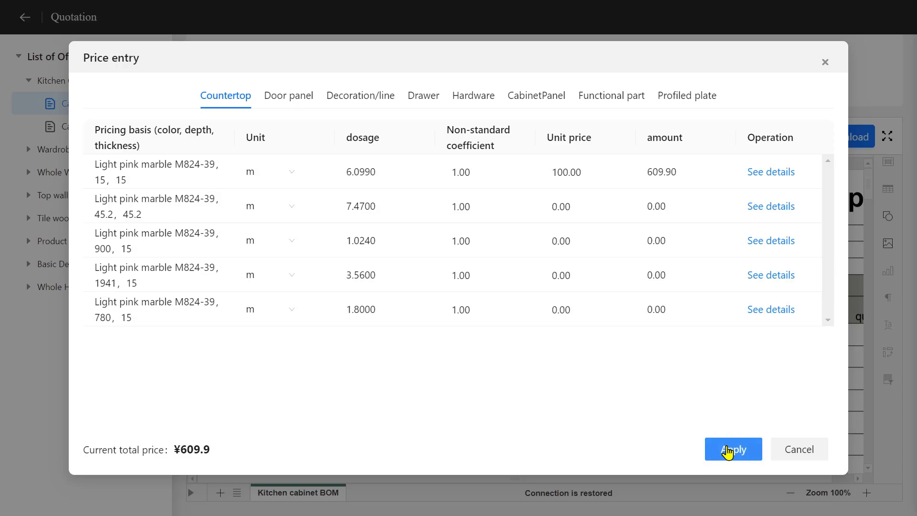
click(728, 452)
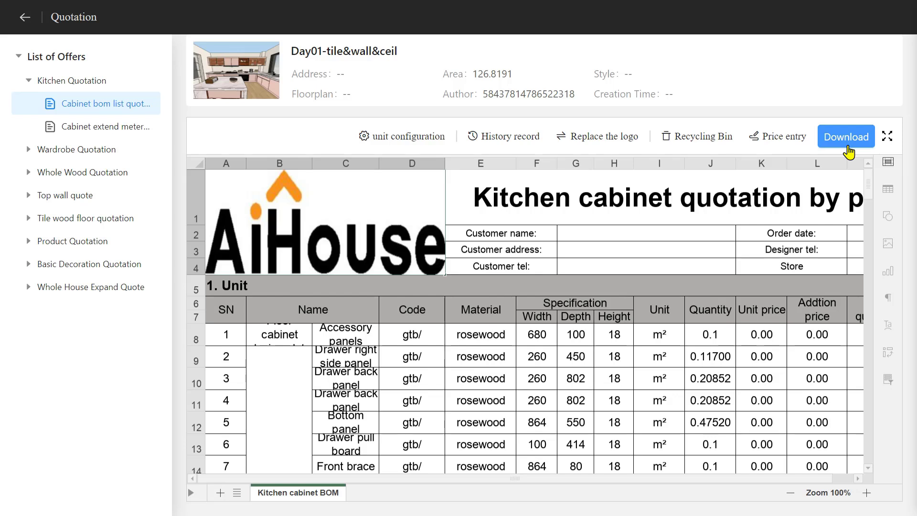
click(847, 139)
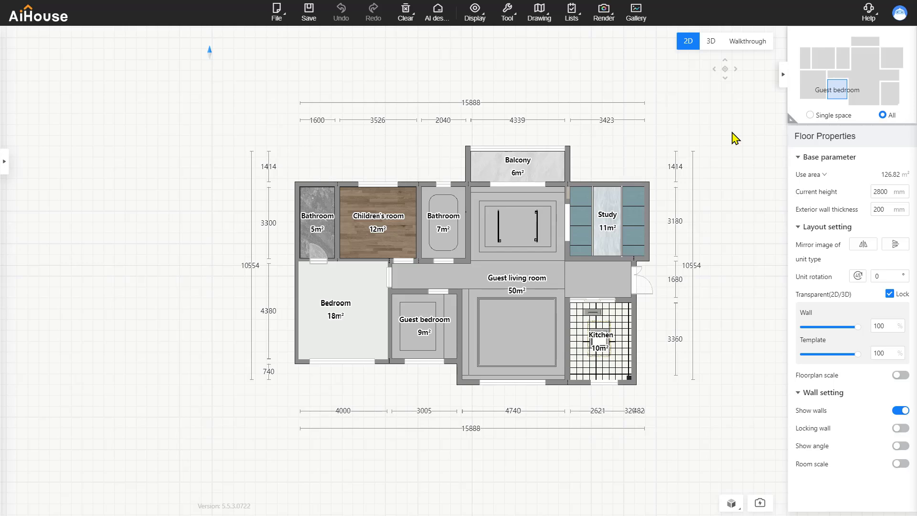
- Export the wardrobe technical drawings with one-click export and save them locally
click(539, 16)
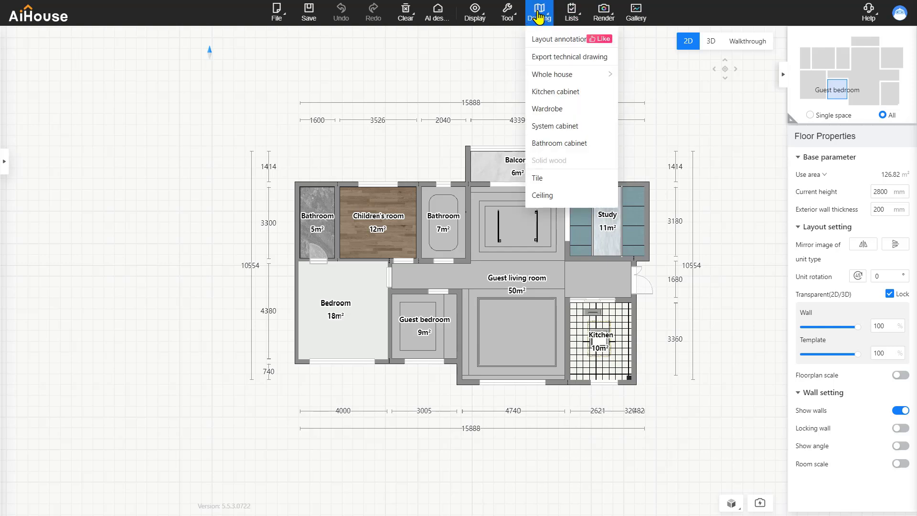
click(555, 58)
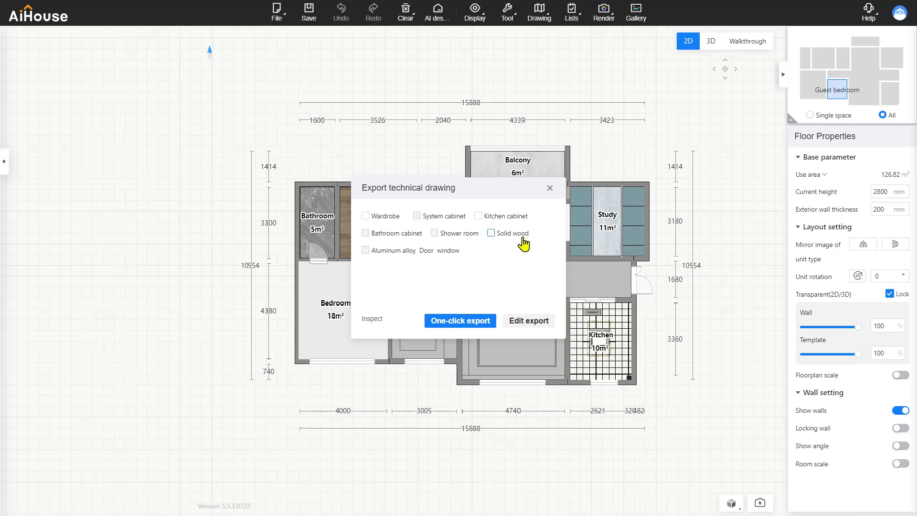
click(398, 225)
click(460, 321)
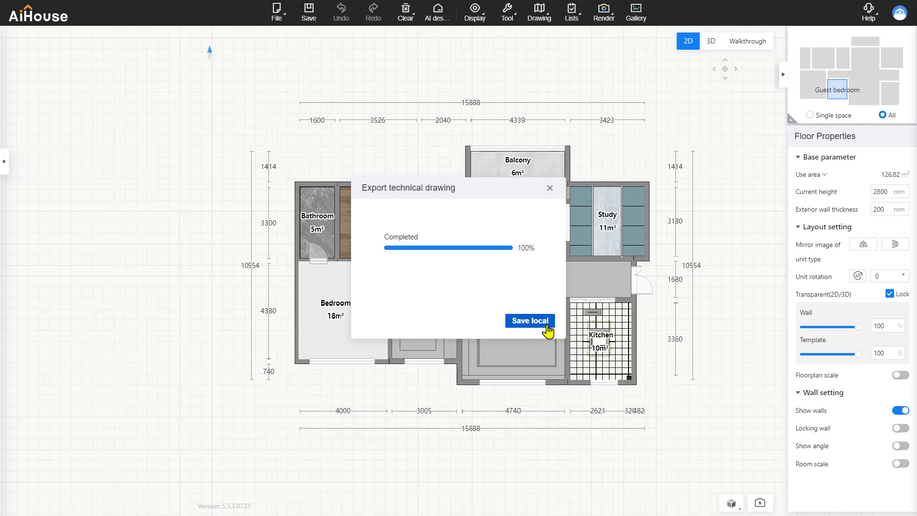
click(548, 329)
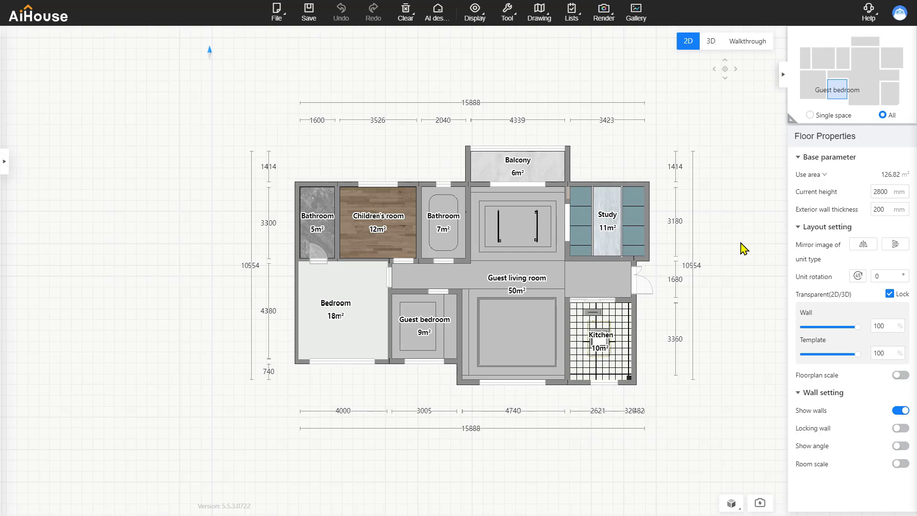
- Generate the kitchen cabinet technical drawings as an editable export and open them for online editing
click(545, 25)
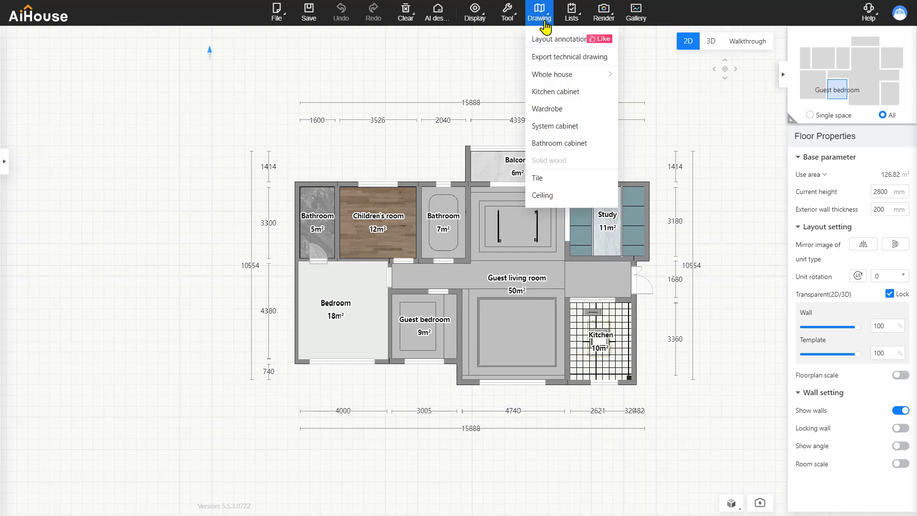
click(543, 59)
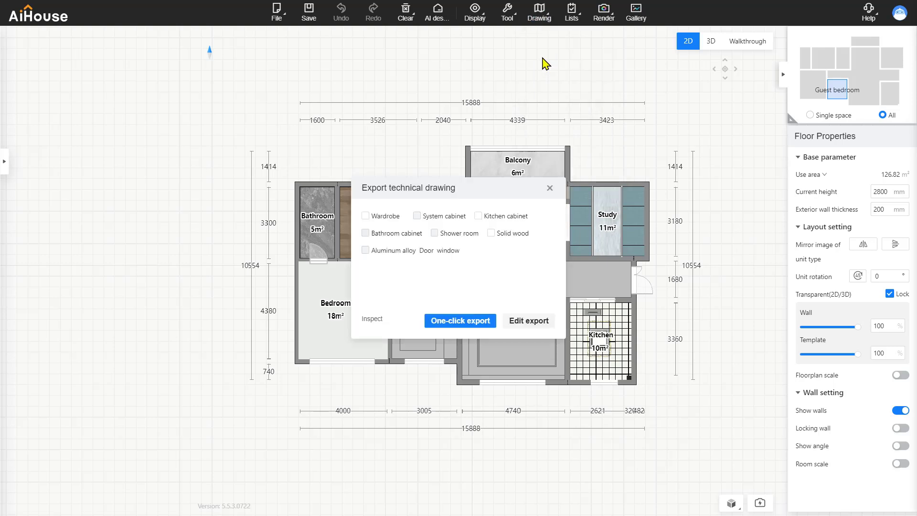
click(479, 220)
click(520, 329)
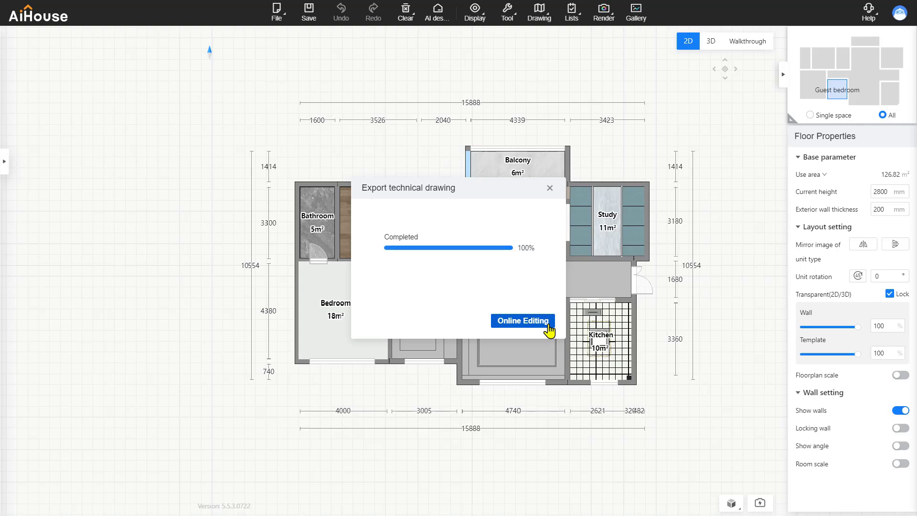
click(548, 326)
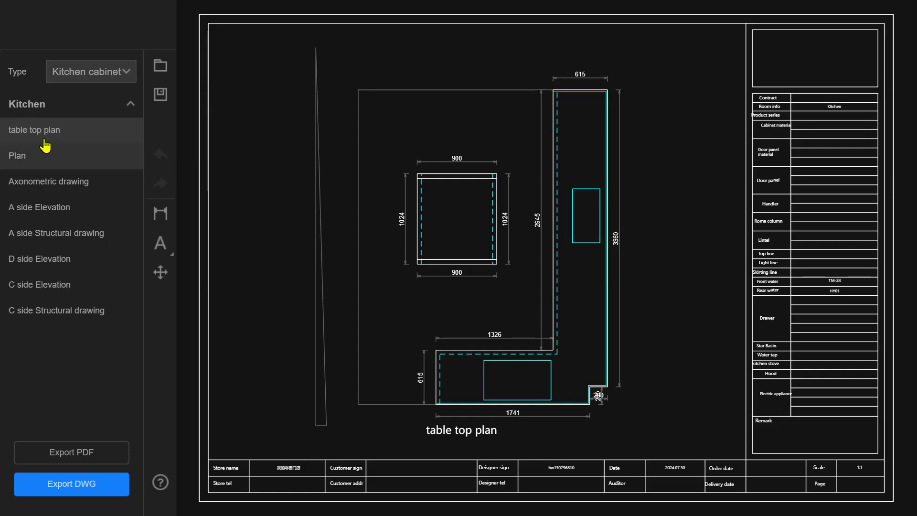
- Look through the kitchen's plan, axonometric and elevation drawings, ending on the table top plan
click(55, 167)
click(56, 190)
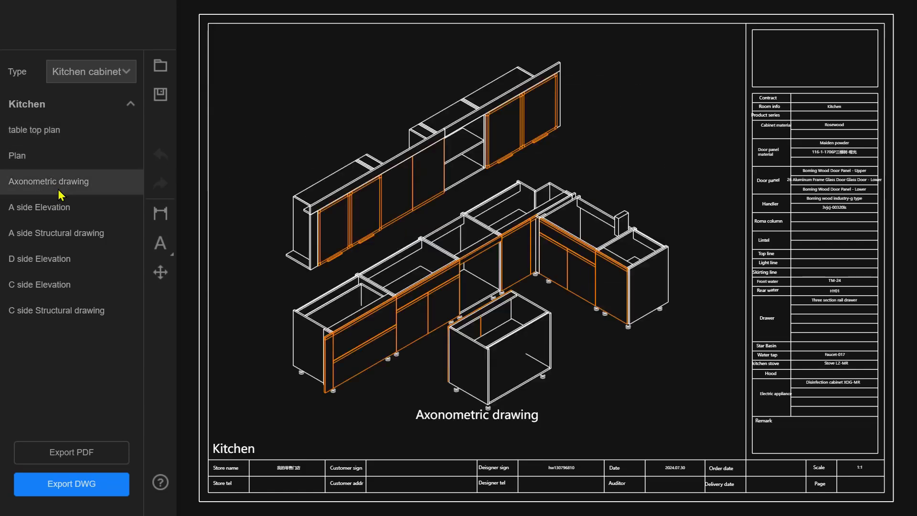
click(63, 219)
click(58, 263)
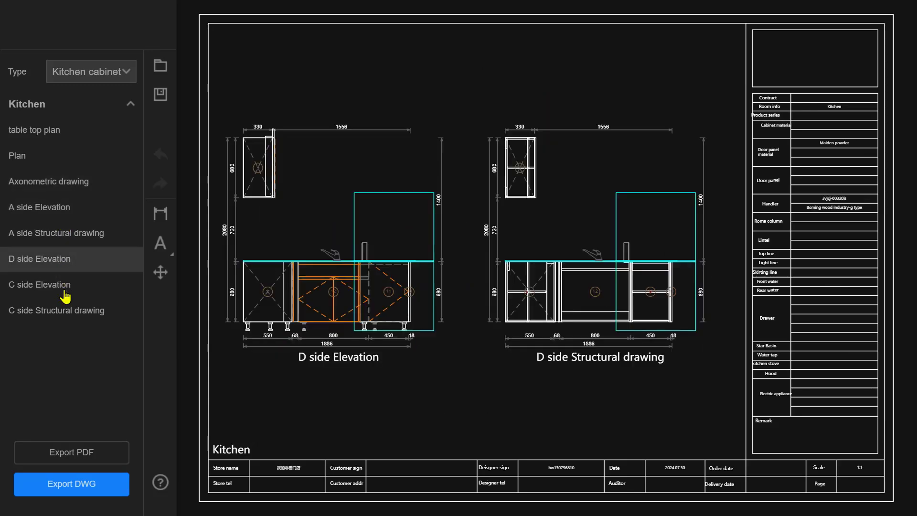
click(65, 296)
click(29, 155)
click(33, 130)
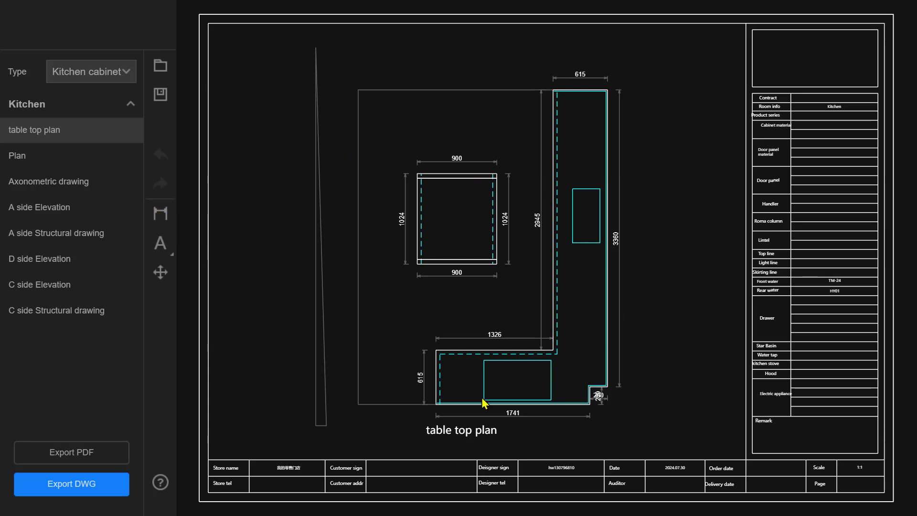
- Bring up the view text and frame text options for annotating the table top plan
click(159, 244)
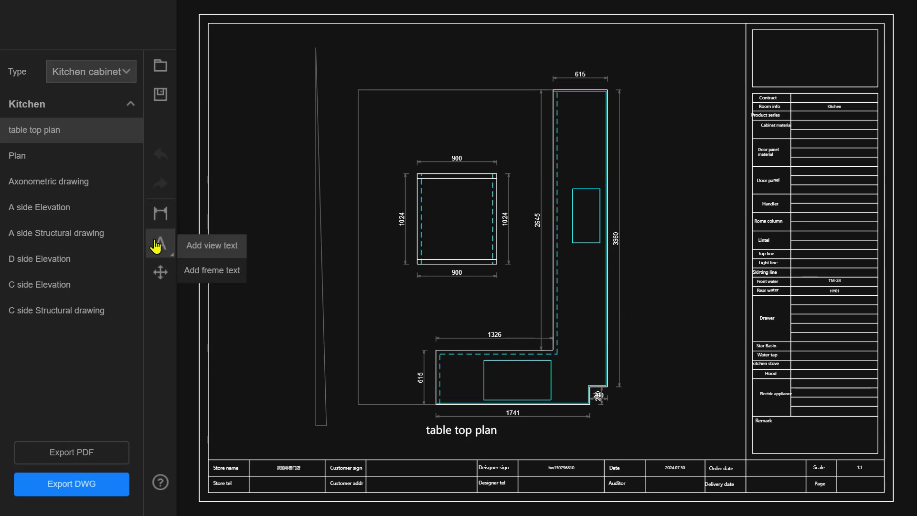
click(218, 248)
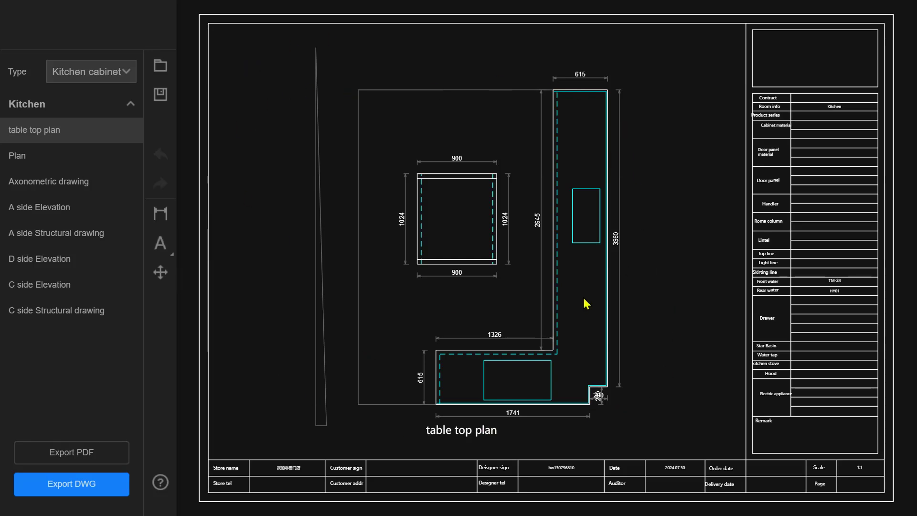
click(163, 243)
mouse_move(169, 243)
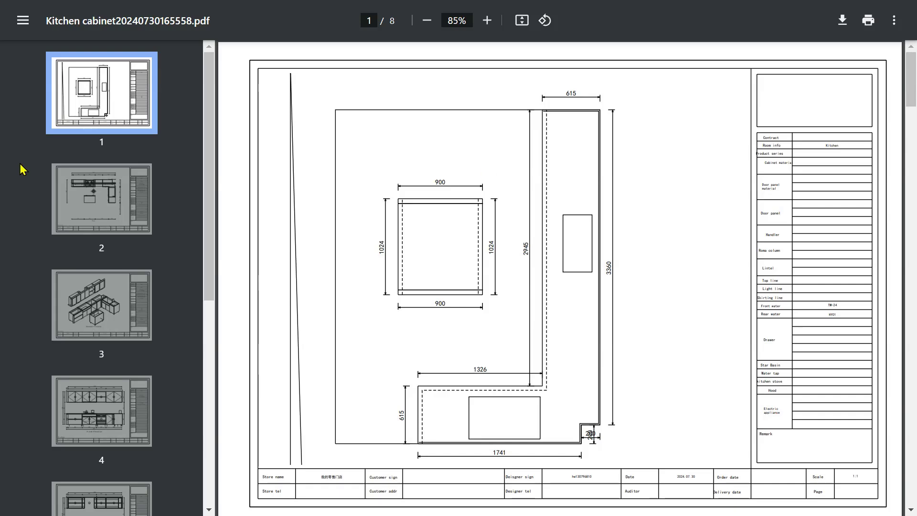
- Look through the pages of the exported kitchen cabinet PDF
scroll(378, 281, down, 13)
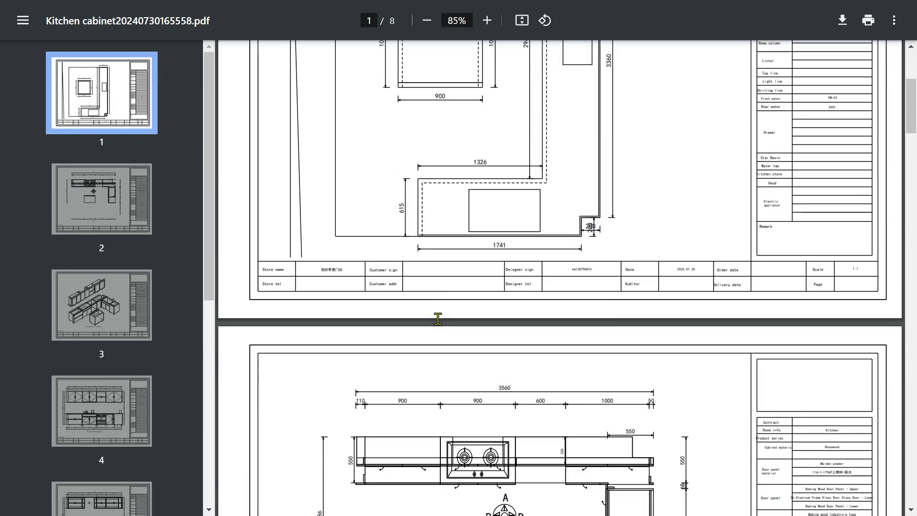
scroll(438, 319, down, 20)
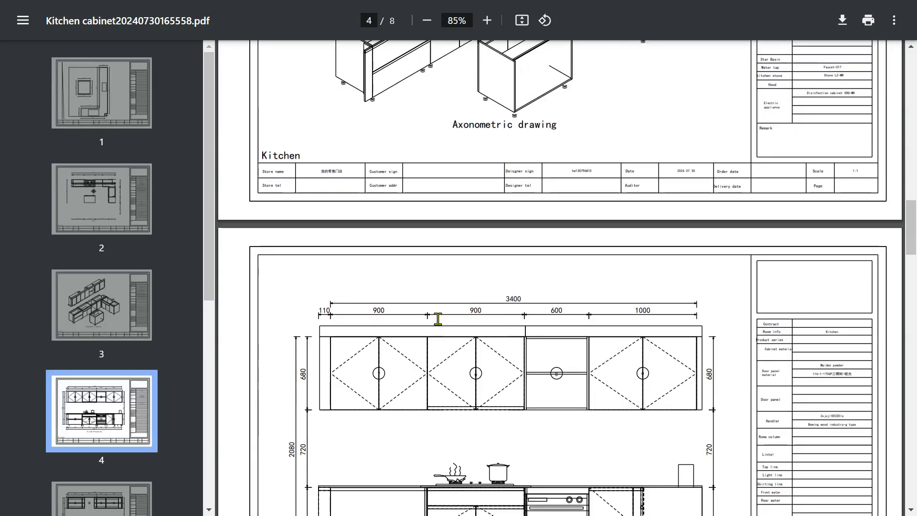
scroll(438, 320, down, 9)
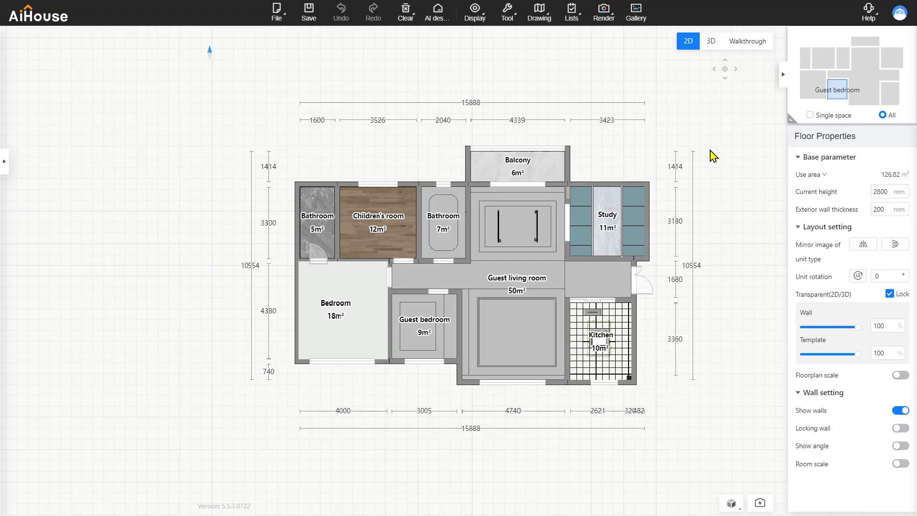
- Open the whole-house floor plan drawing for download and set its color value to black and white
click(538, 24)
mouse_move(554, 85)
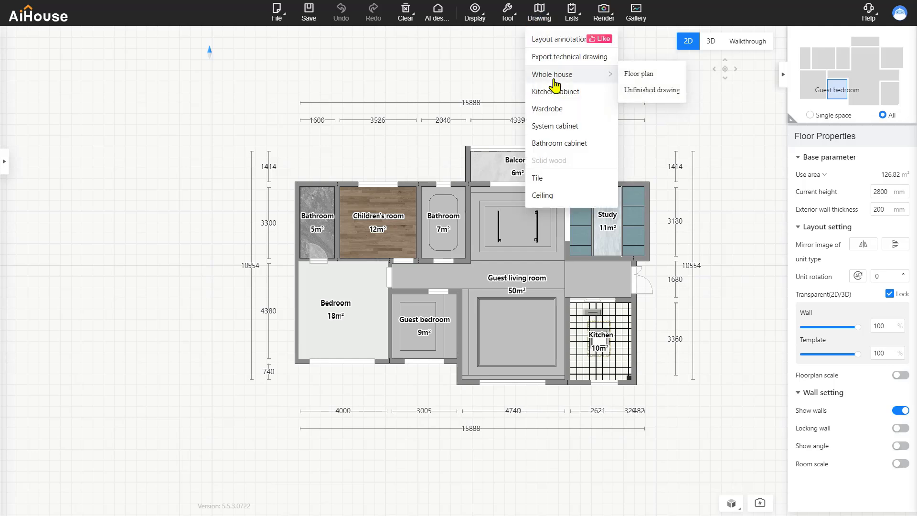
click(664, 78)
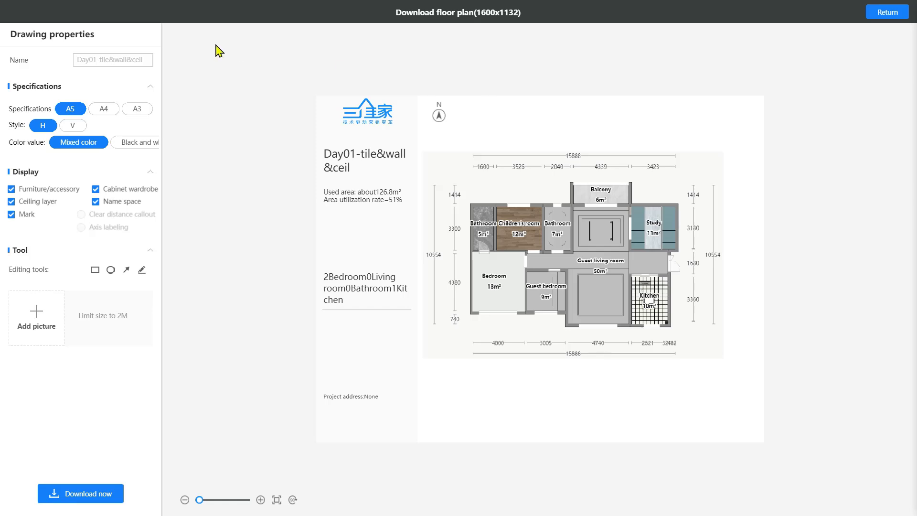
click(108, 57)
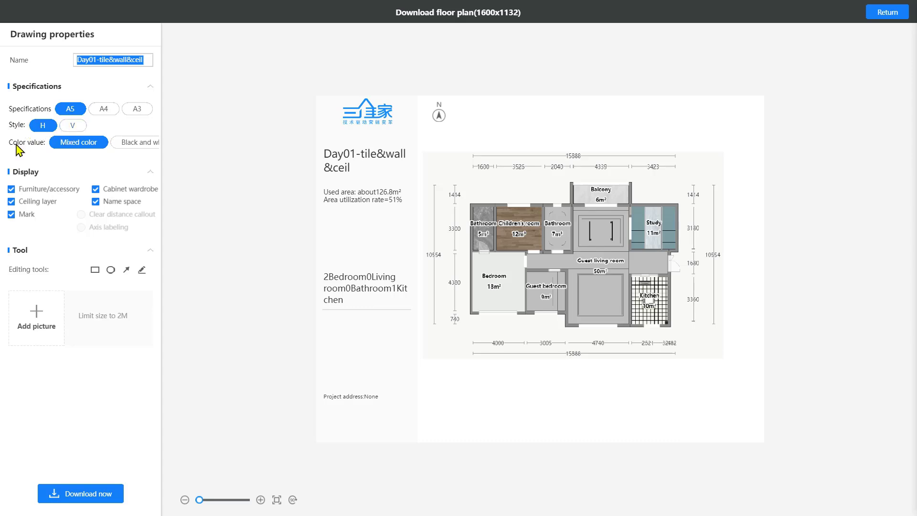
click(127, 145)
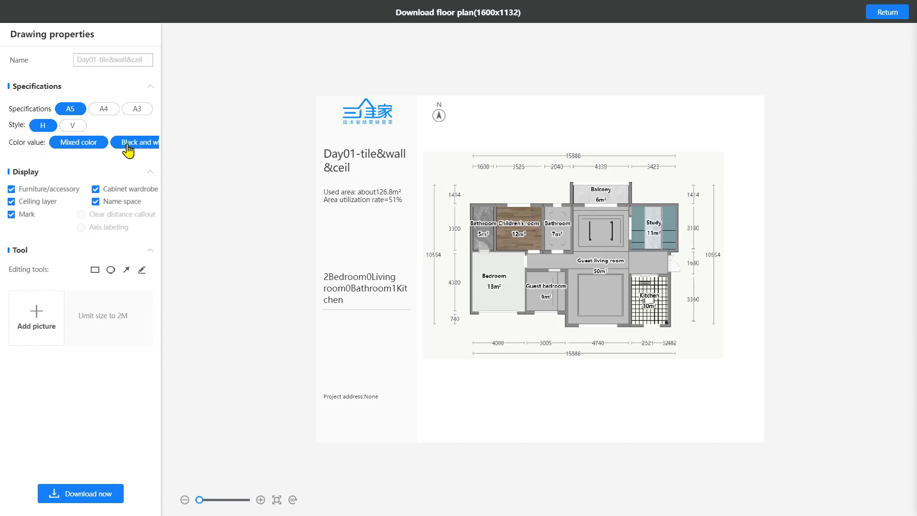
- Set the floor plan drawing's color value to mixed color, download it and return to the design
click(123, 145)
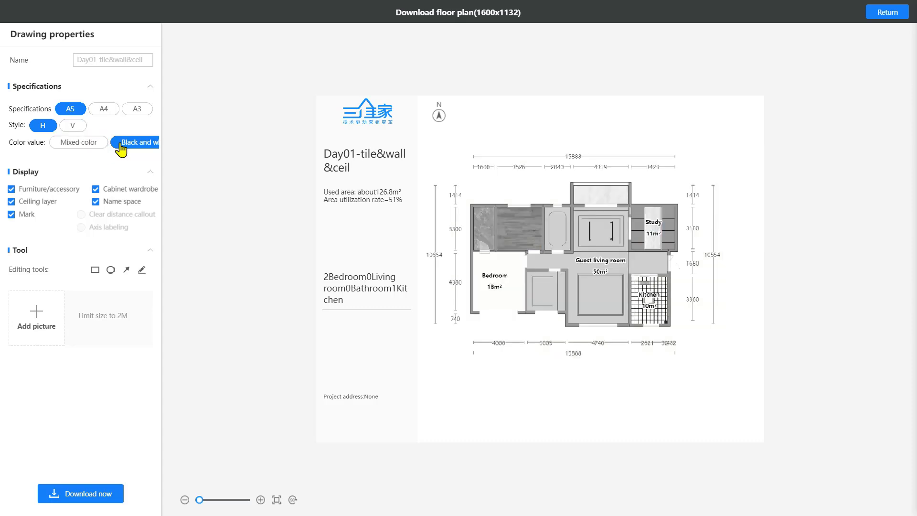
click(99, 143)
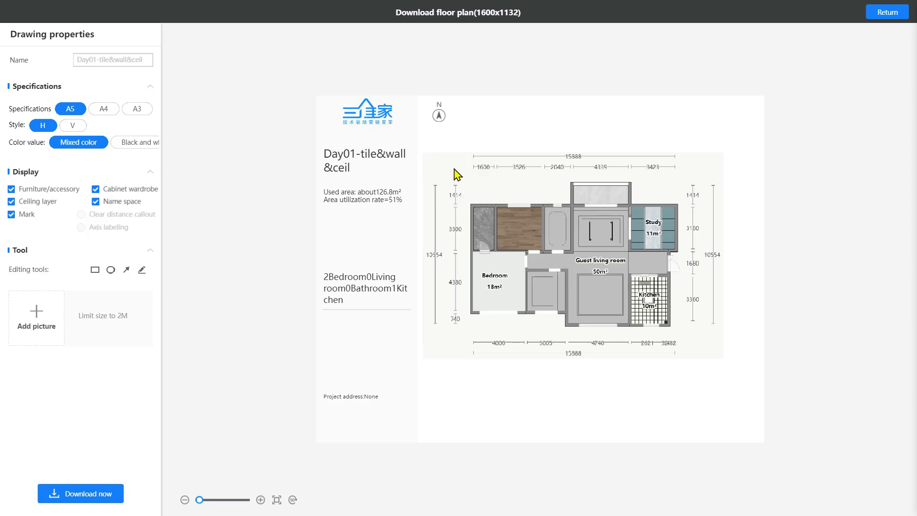
drag(455, 169, 512, 212)
key(ctrl+z)
click(96, 500)
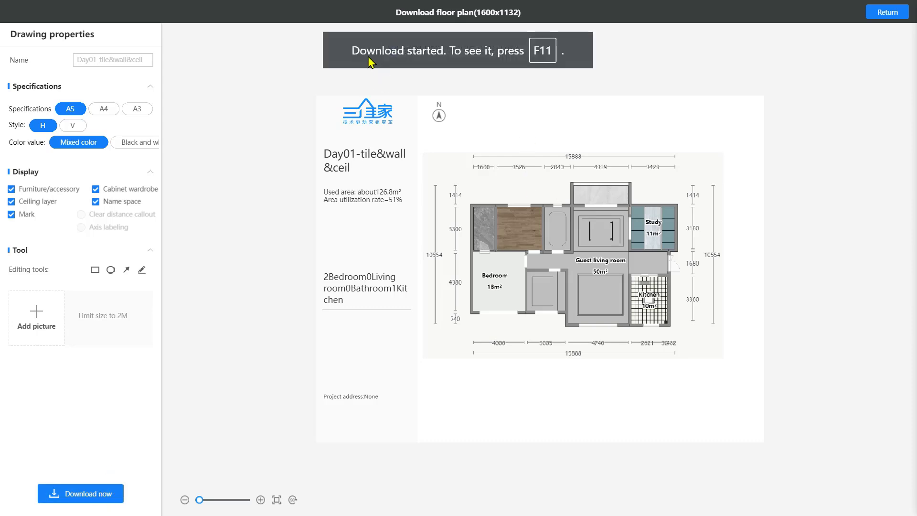
click(459, 45)
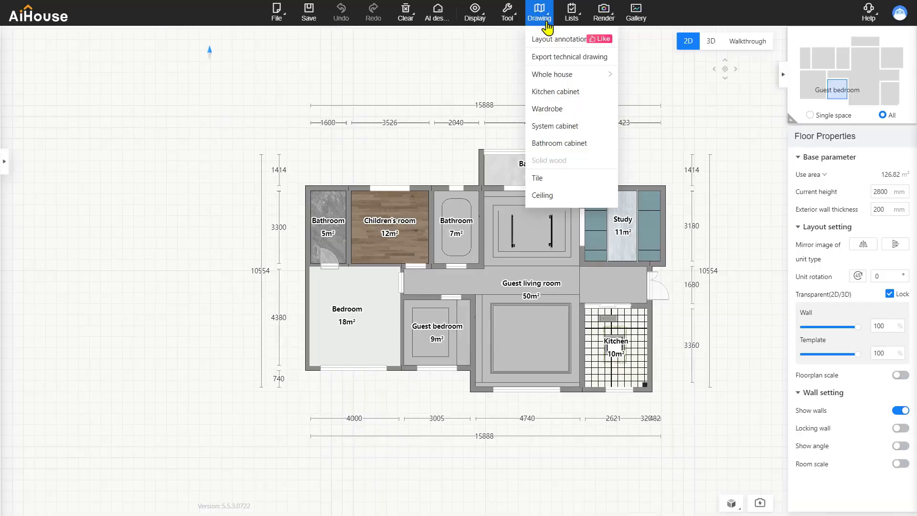
- Preview the whole-house unfinished drawing as a blank map from the 3D view and look at the display options
mouse_move(569, 77)
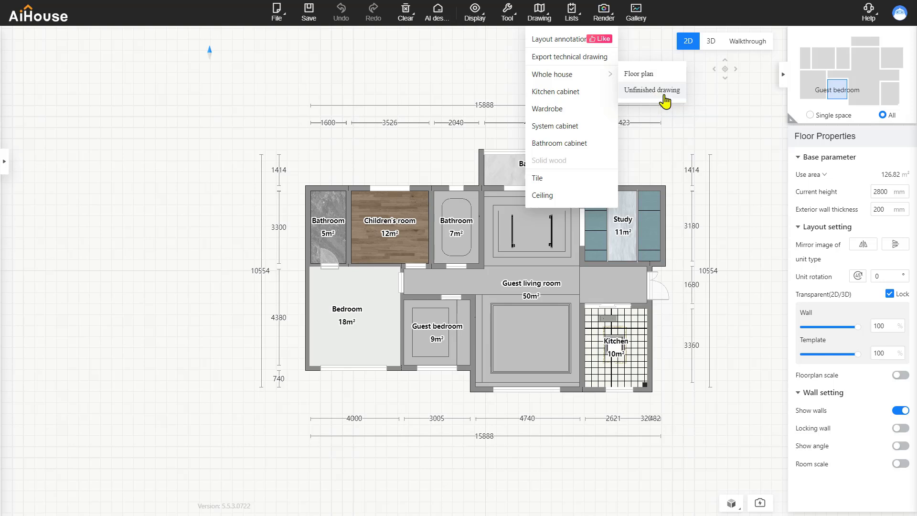
click(711, 42)
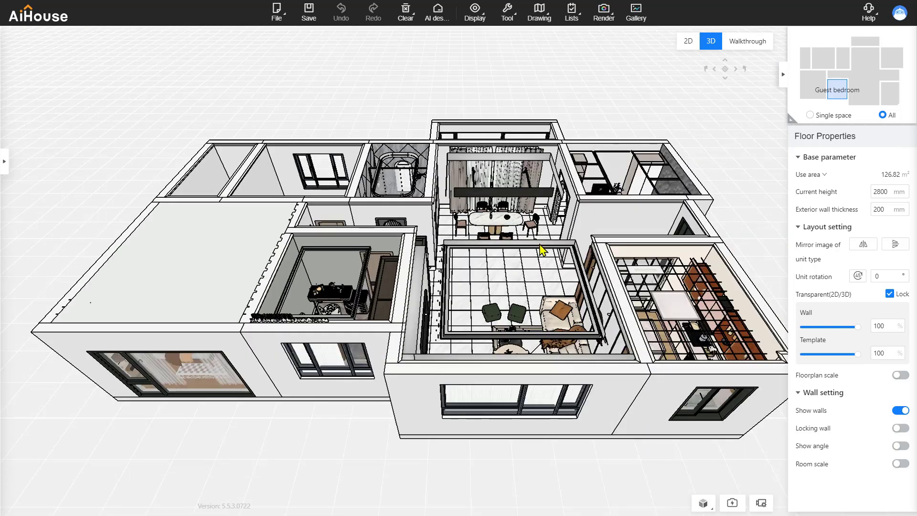
mouse_move(539, 14)
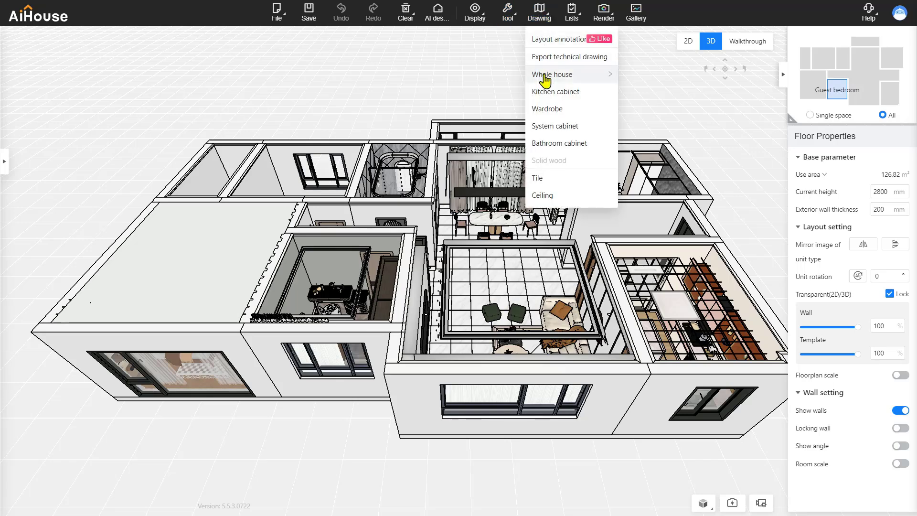
mouse_move(608, 74)
click(652, 94)
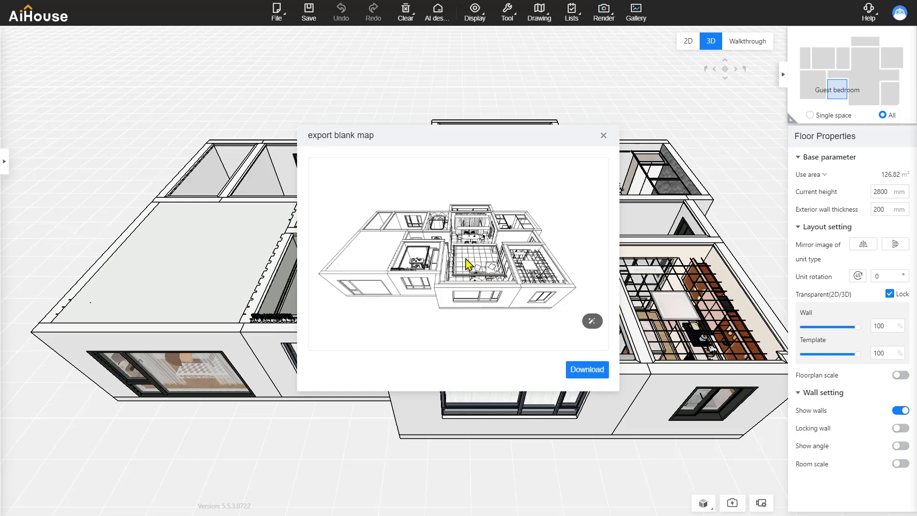
click(475, 21)
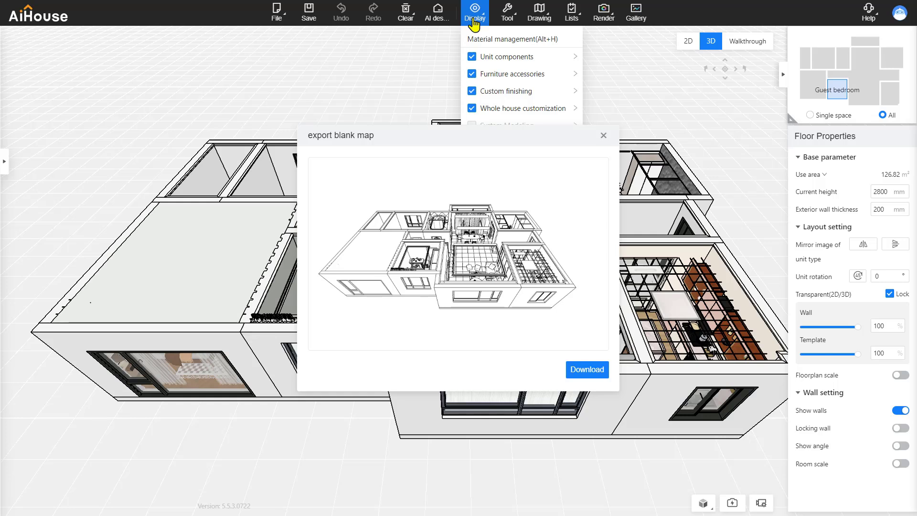
click(604, 136)
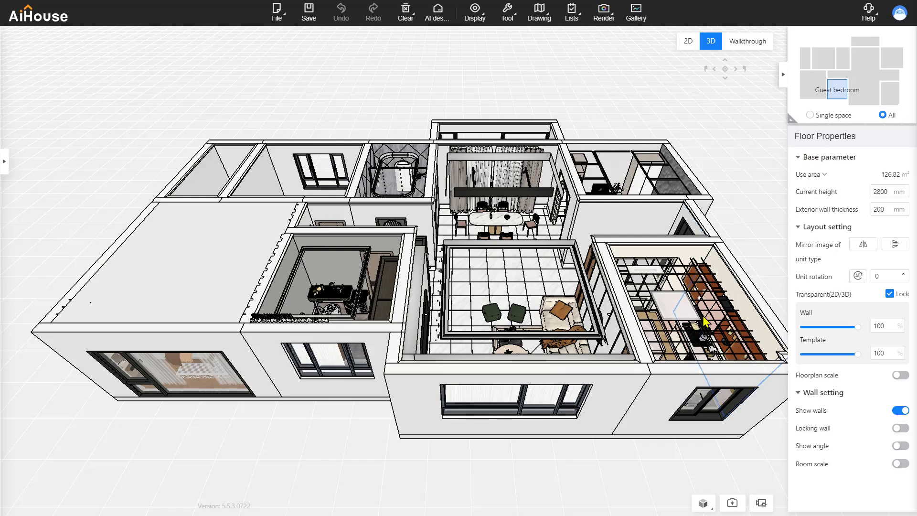
- Enter the kitchen in walkthrough view and open picture rendering for it
click(889, 98)
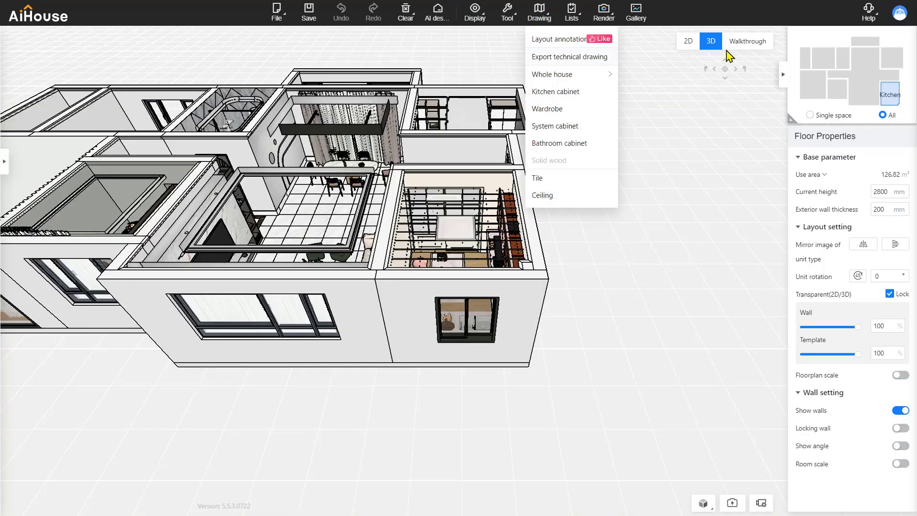
click(748, 42)
click(890, 99)
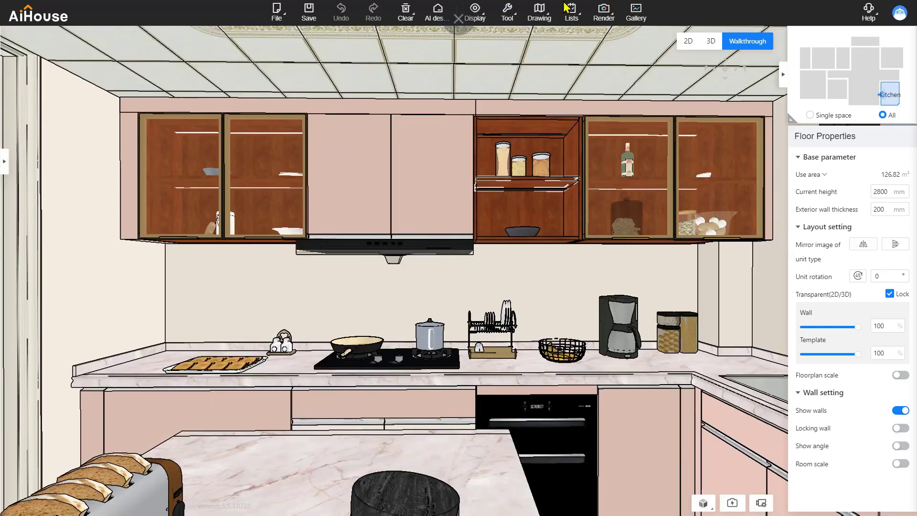
mouse_move(605, 19)
click(616, 39)
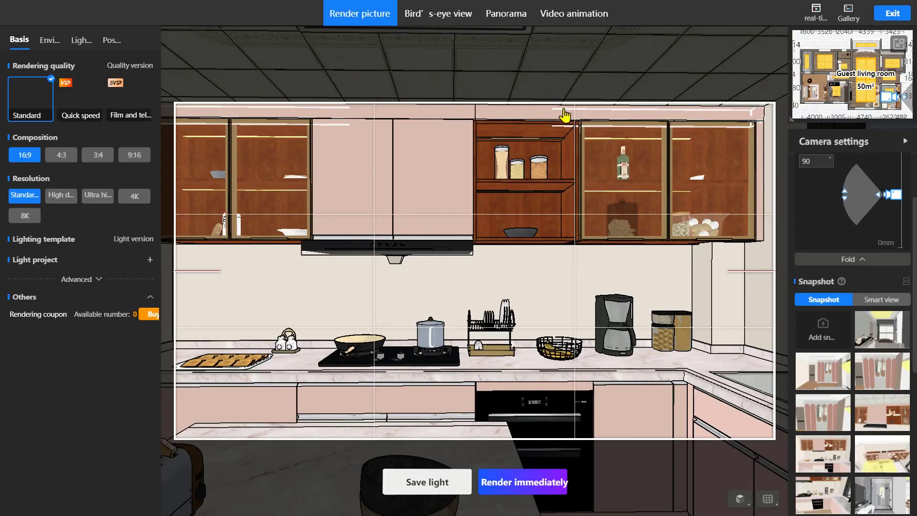
- Use the smart view facing the kitchen's stove and wall cabinets and set the camera shear to 810
click(876, 411)
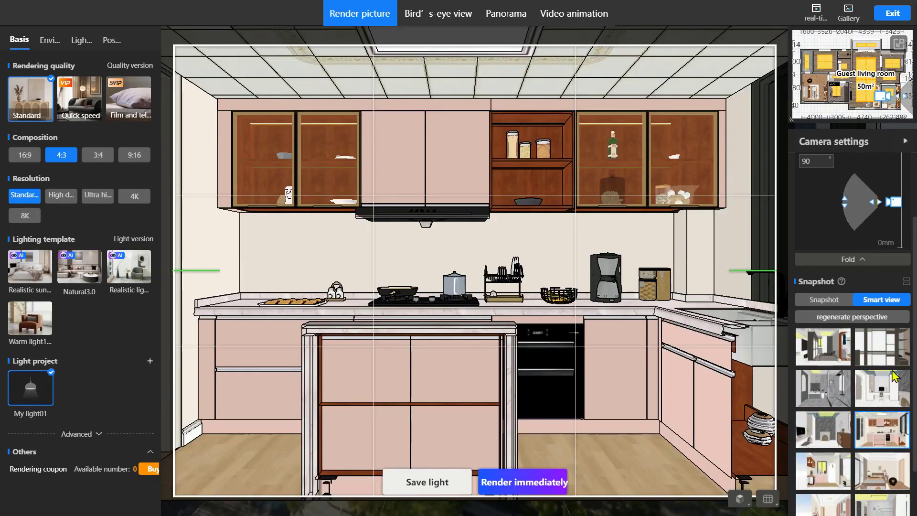
scroll(853, 256, up, 2)
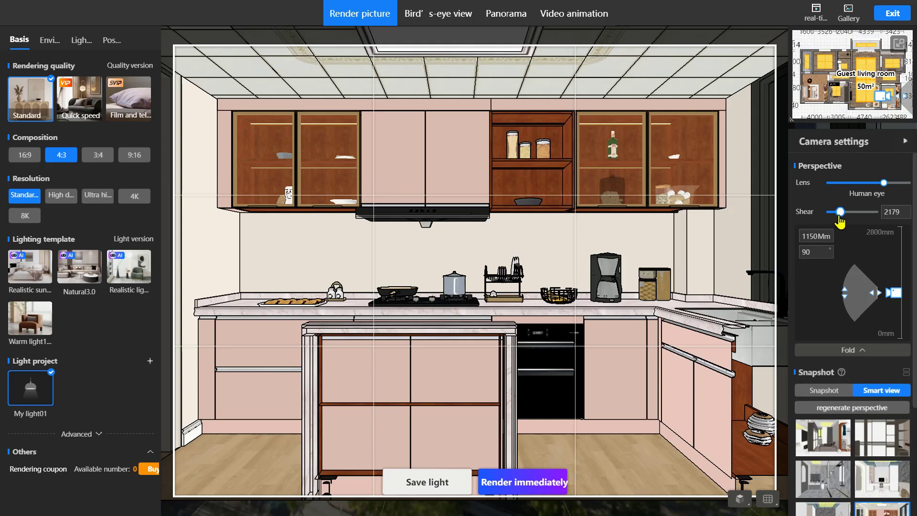
drag(841, 212, 834, 213)
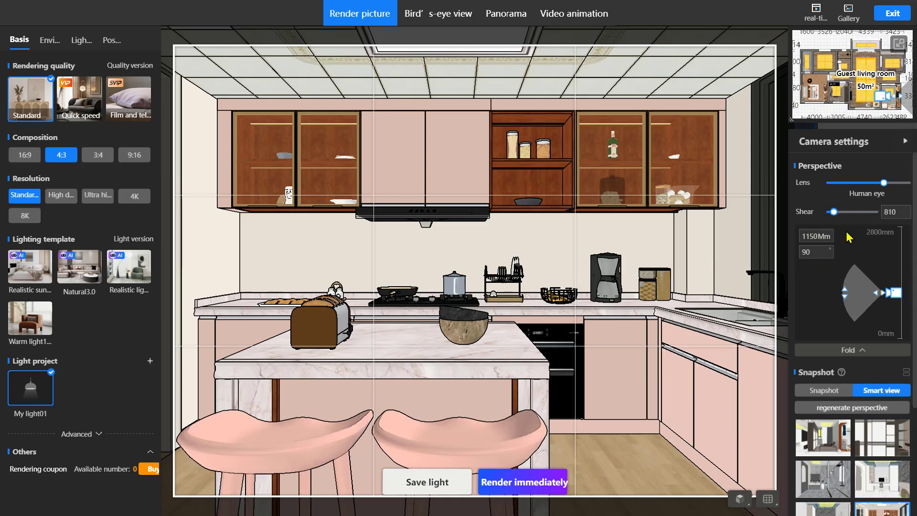
- Render the stove-wall view at ultra-high resolution in 4:3 composition and save the view as a snapshot
click(95, 196)
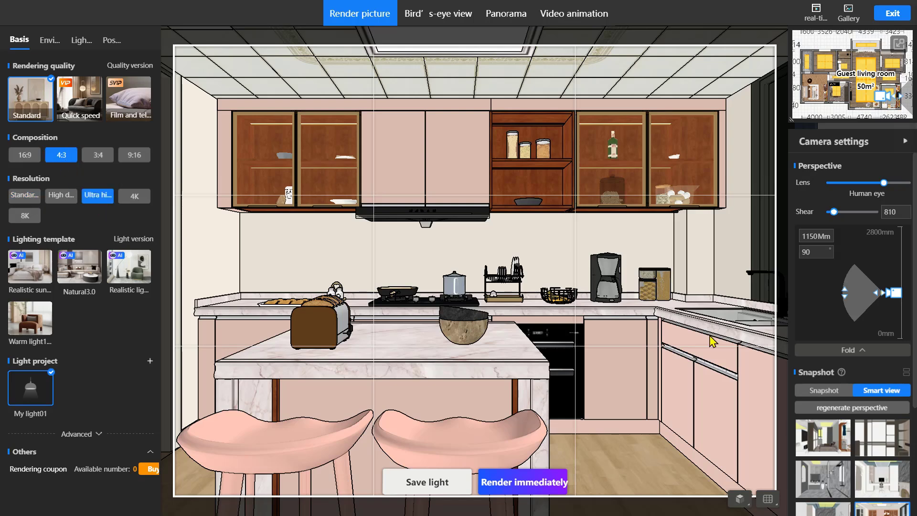
click(26, 154)
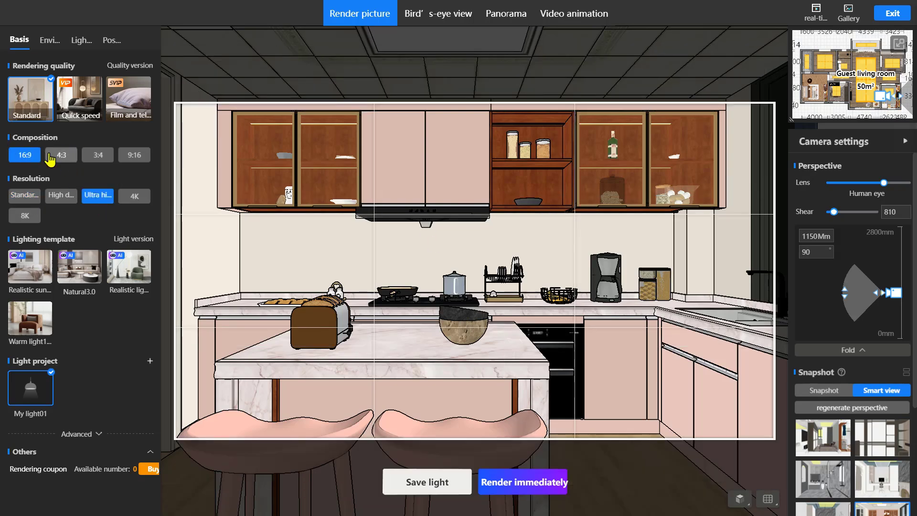
click(51, 157)
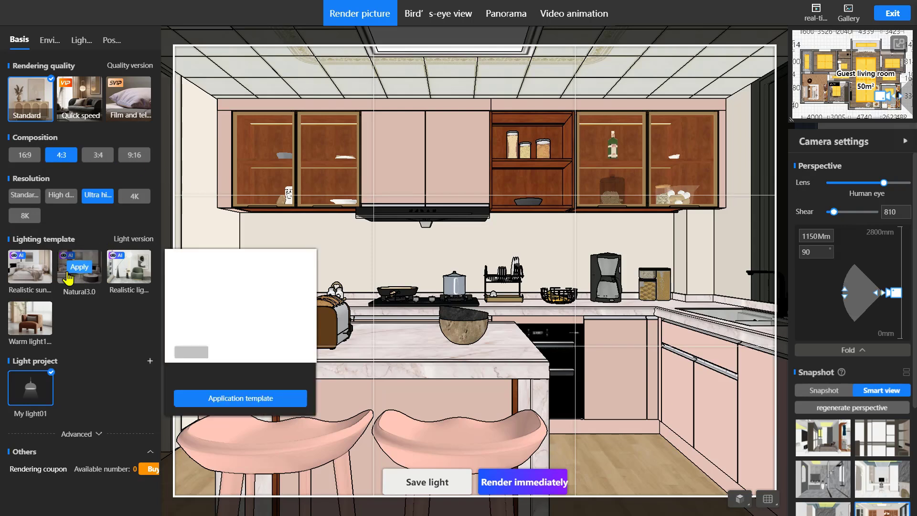
click(526, 483)
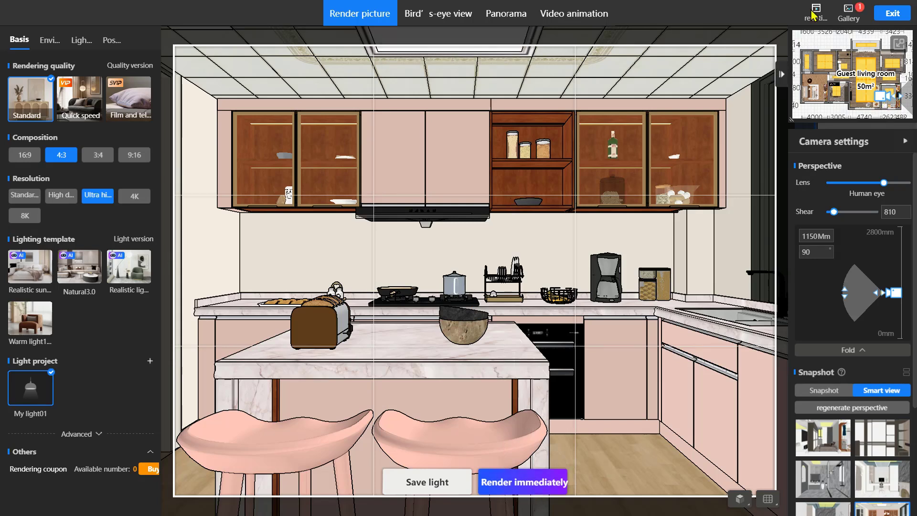
click(822, 394)
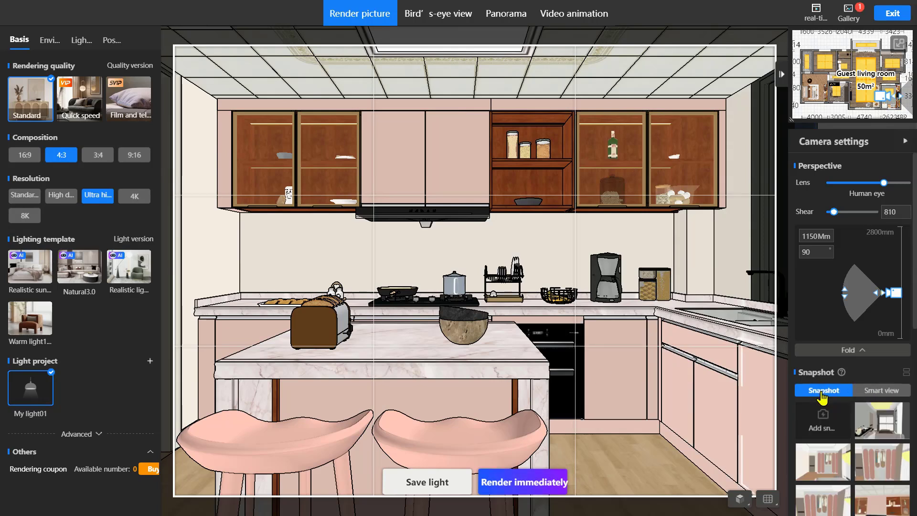
click(836, 433)
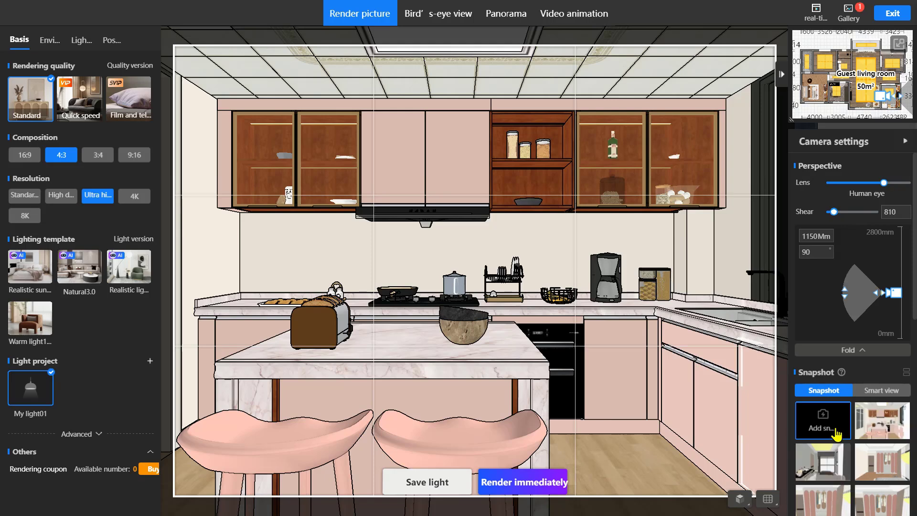
- Choose the smart view facing the kitchen window and fridge, widen the lens and set the shear to 590
click(876, 393)
scroll(850, 411, down, 3)
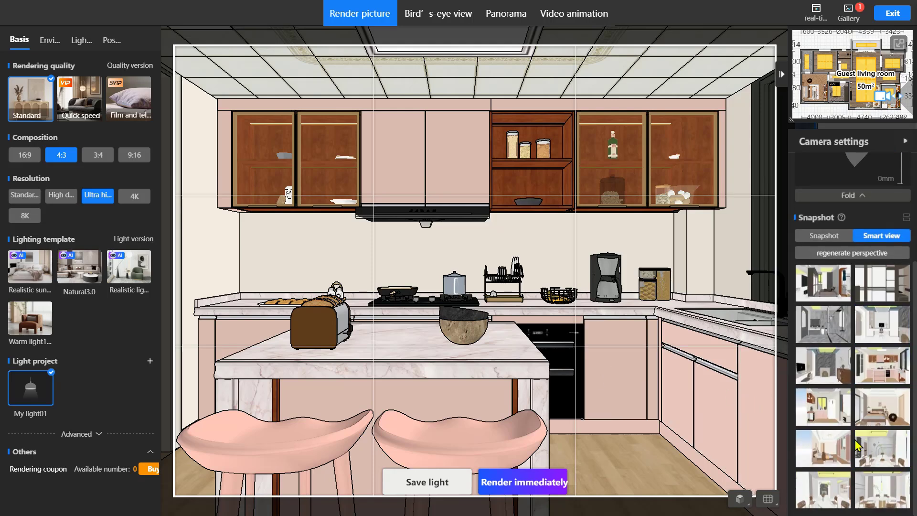
click(841, 420)
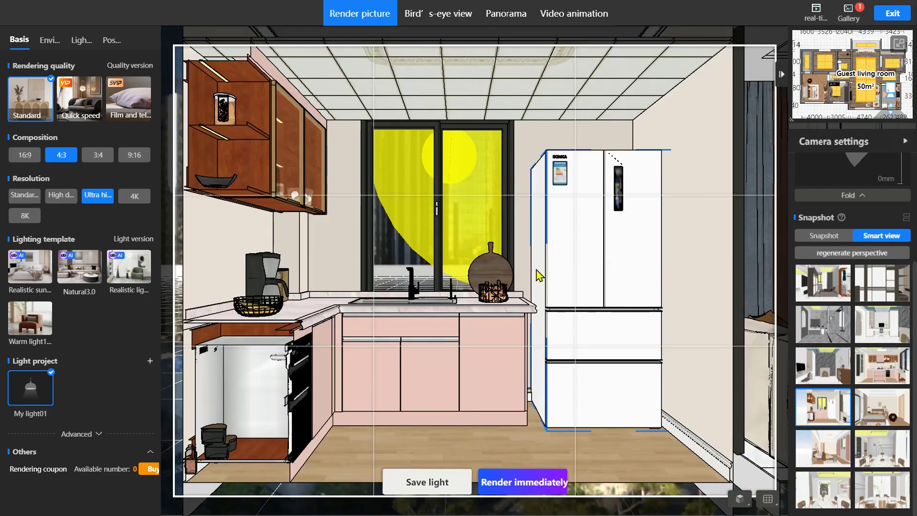
scroll(860, 238, up, 3)
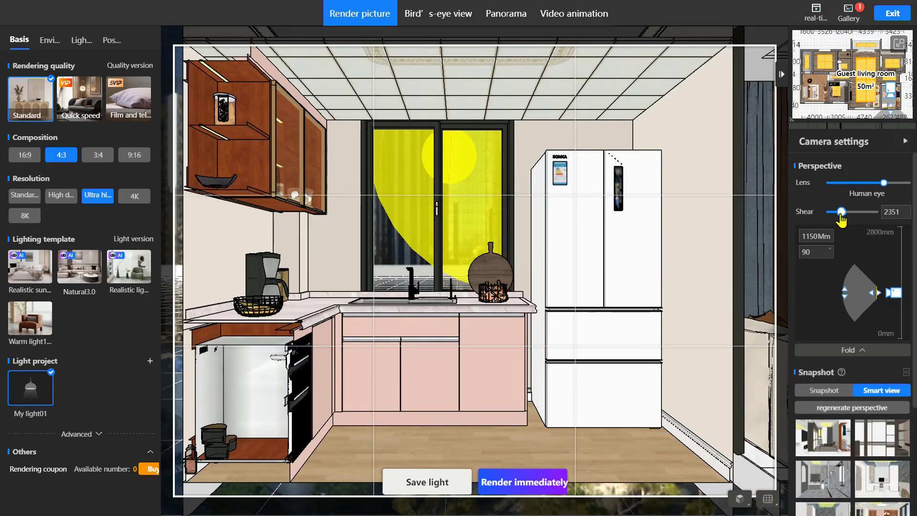
drag(833, 212, 831, 213)
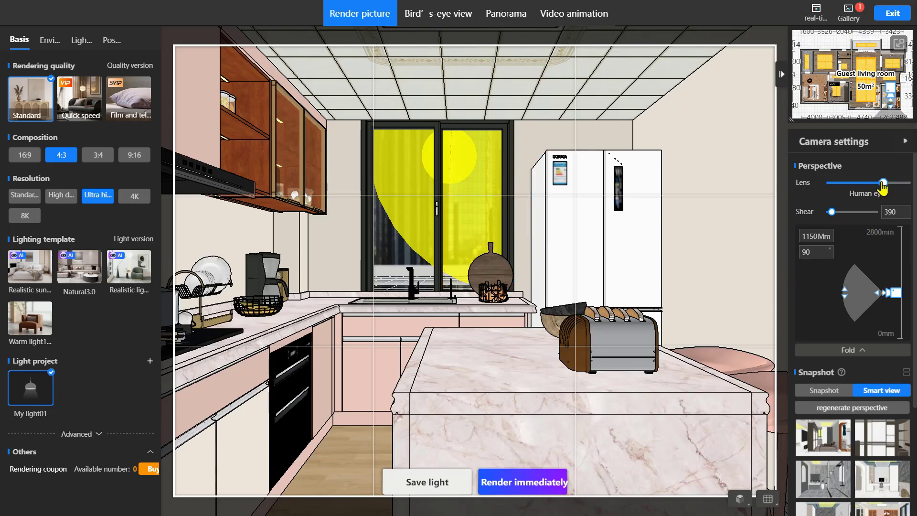
drag(885, 183, 892, 184)
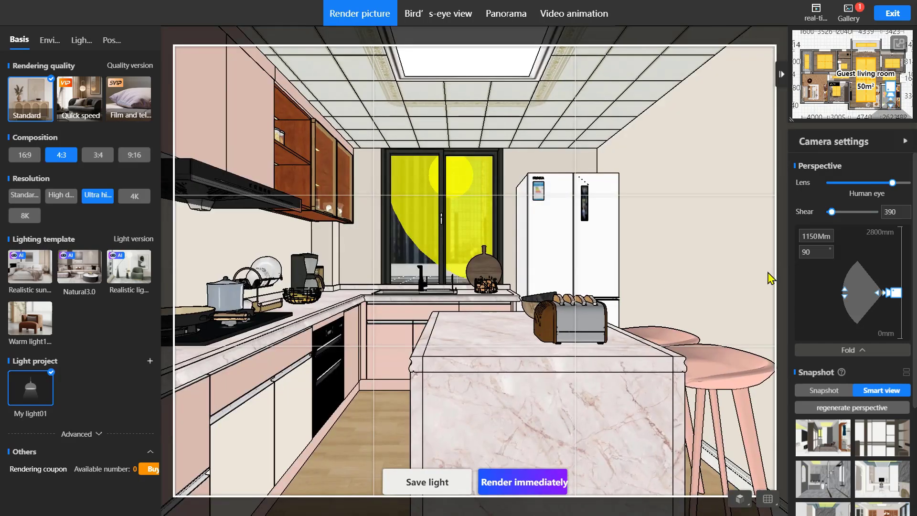
drag(832, 212, 833, 212)
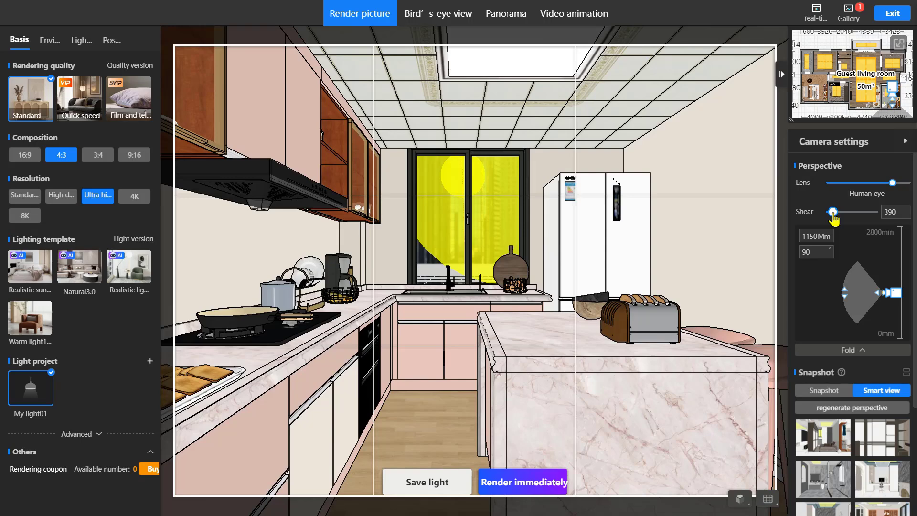
- Try the 16:9 composition for the kitchen window view, return to 4:3 and render the picture
click(33, 162)
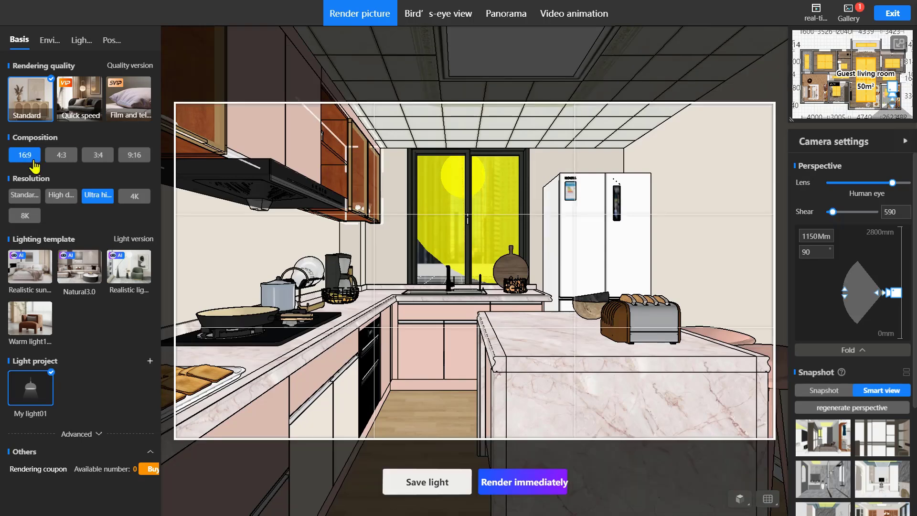
click(74, 161)
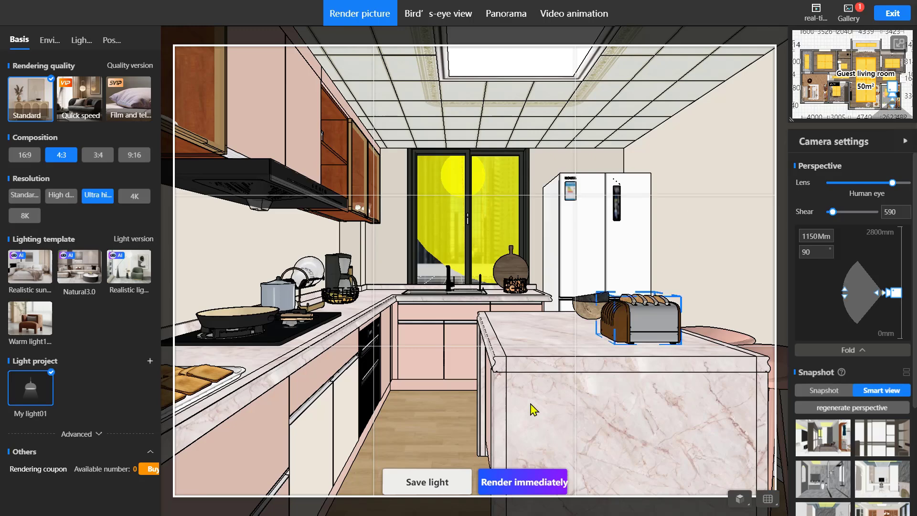
click(514, 492)
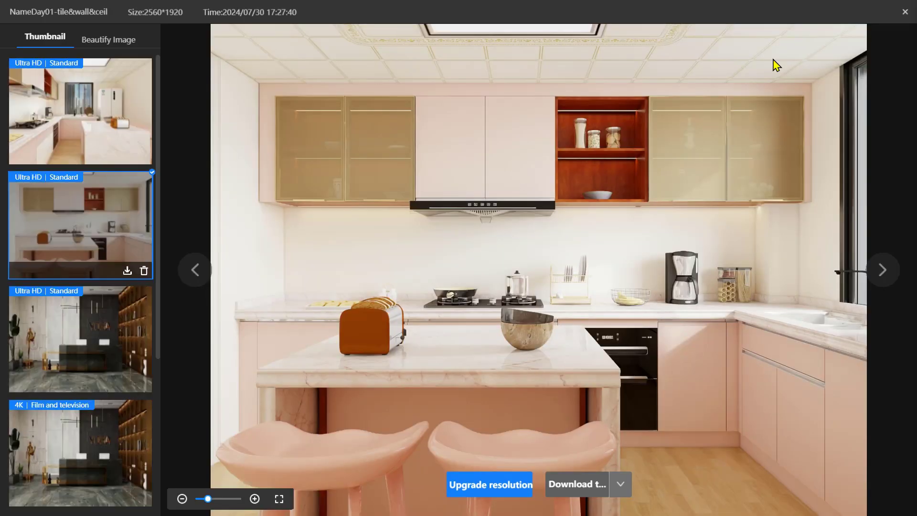
- Compare the two finished kitchen renders and set the stove-wall image's lightness to -16 in image beautification
click(102, 110)
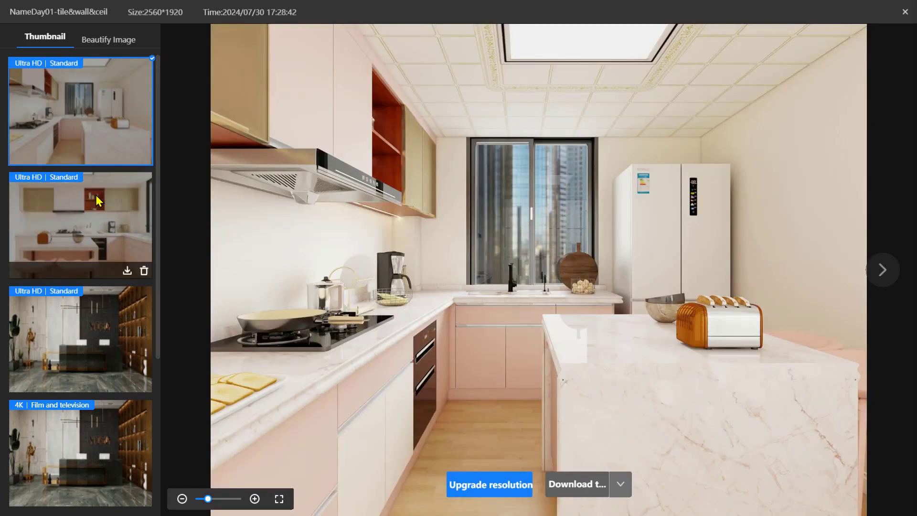
click(95, 195)
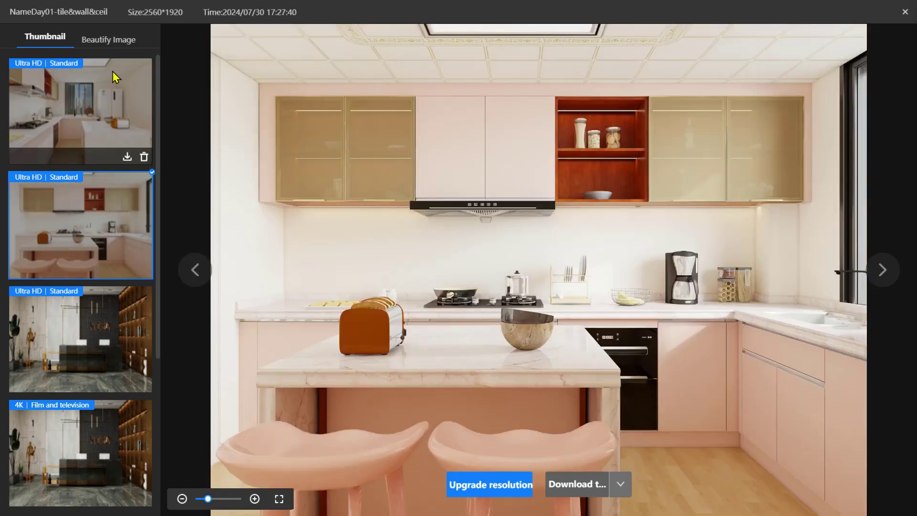
click(109, 41)
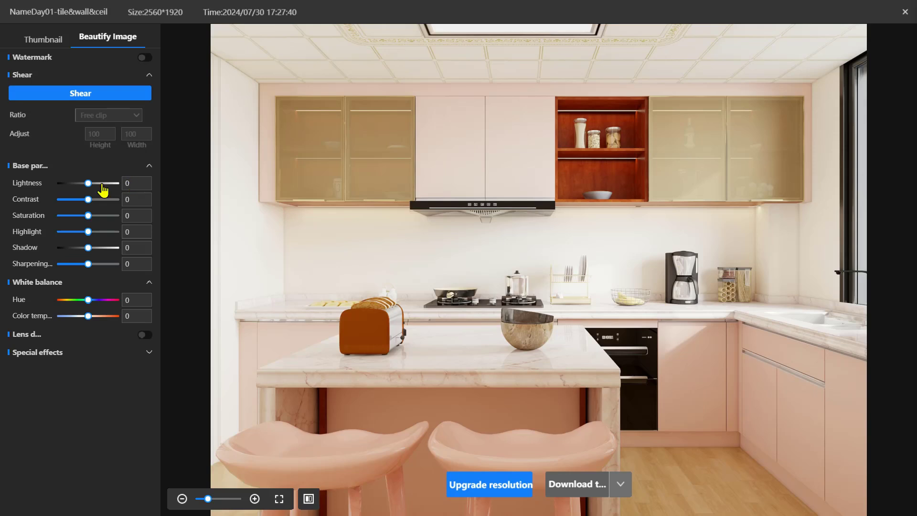
drag(88, 184, 84, 184)
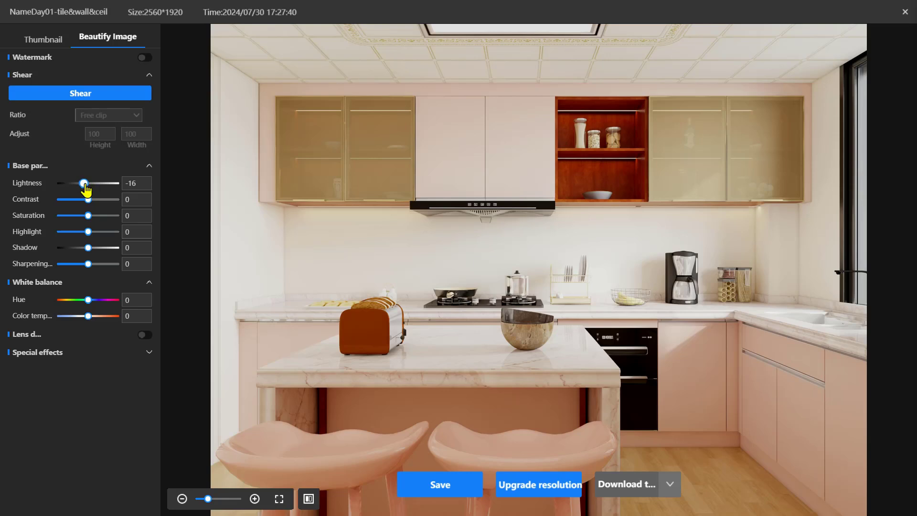
- Save the beautified stove-wall kitchen image with its lightness at -20 and close the image
click(425, 484)
click(478, 475)
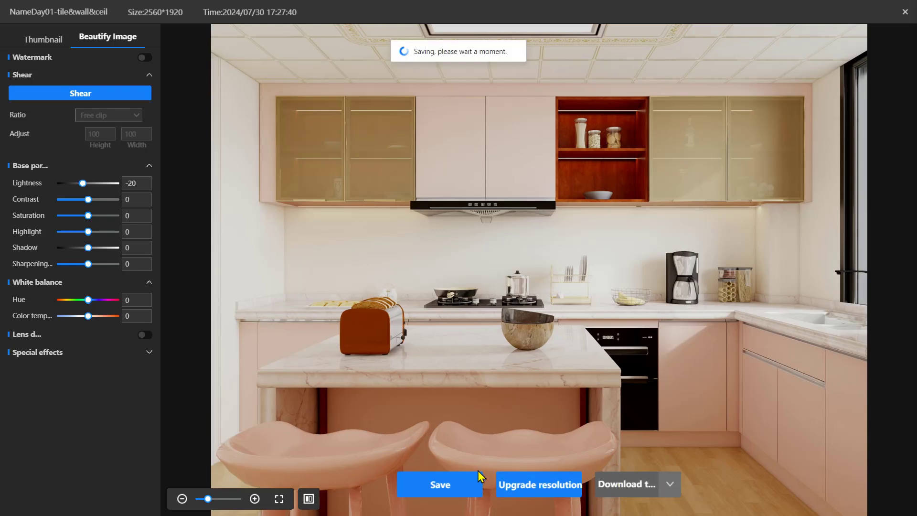
click(905, 11)
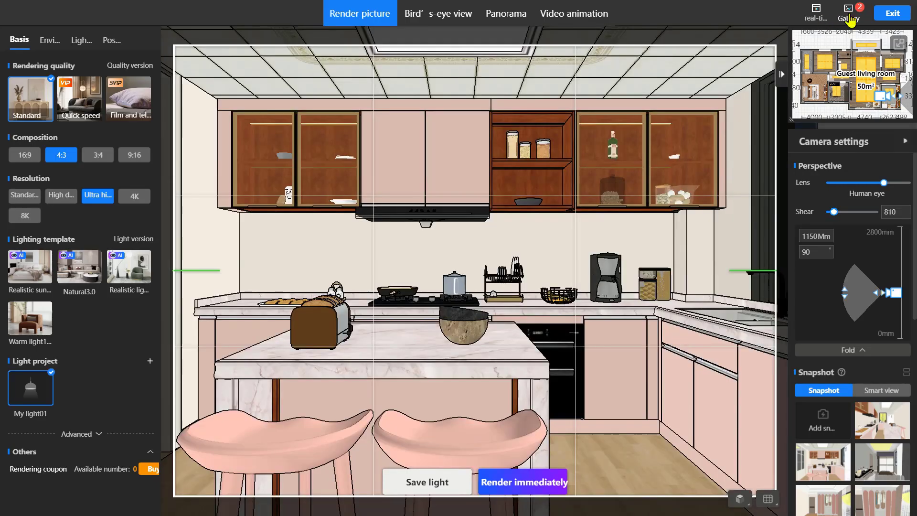
- Check the render gallery's beautification category for the saved kitchen image and return to the render setup
click(850, 16)
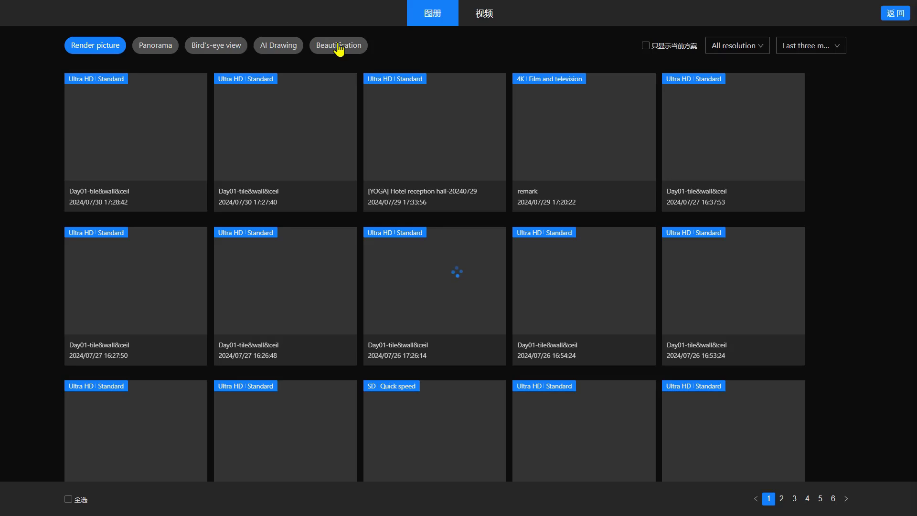
click(339, 45)
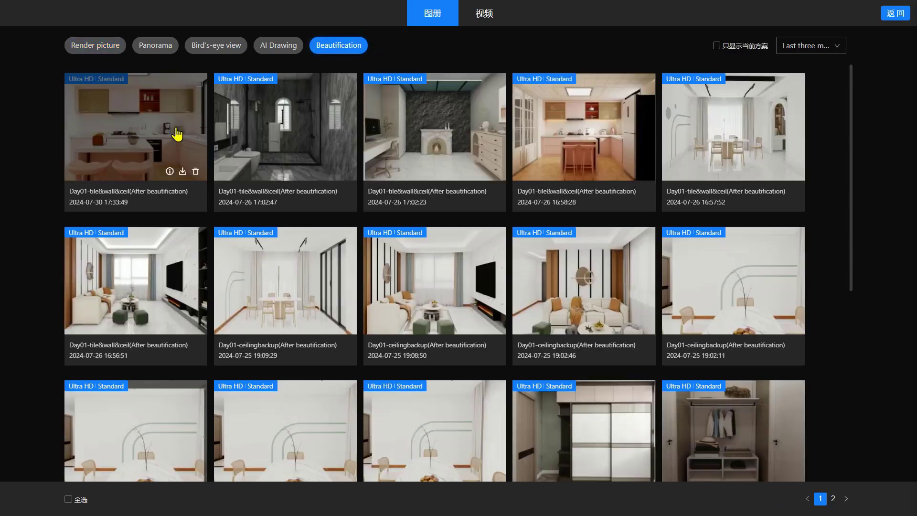
click(895, 13)
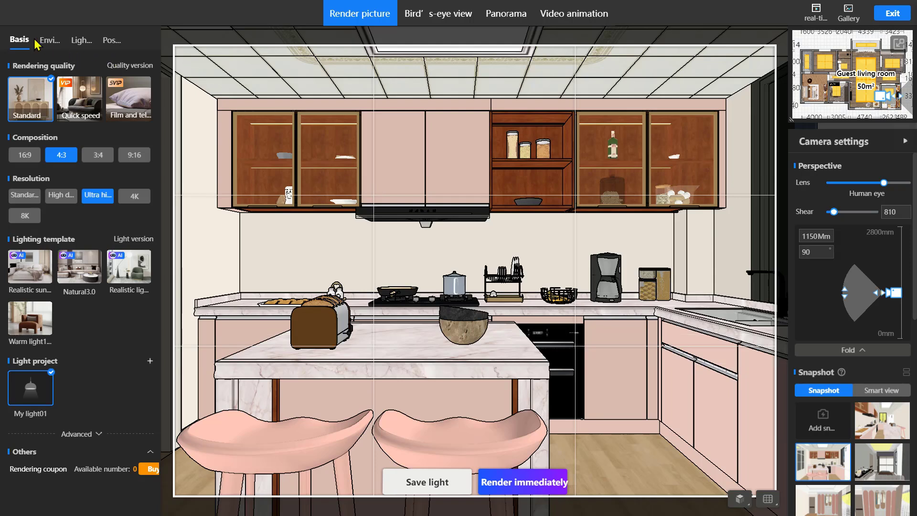
- Set the outdoor ambient light to 20 and the sunlight lightness to 20 for the kitchen view
click(48, 40)
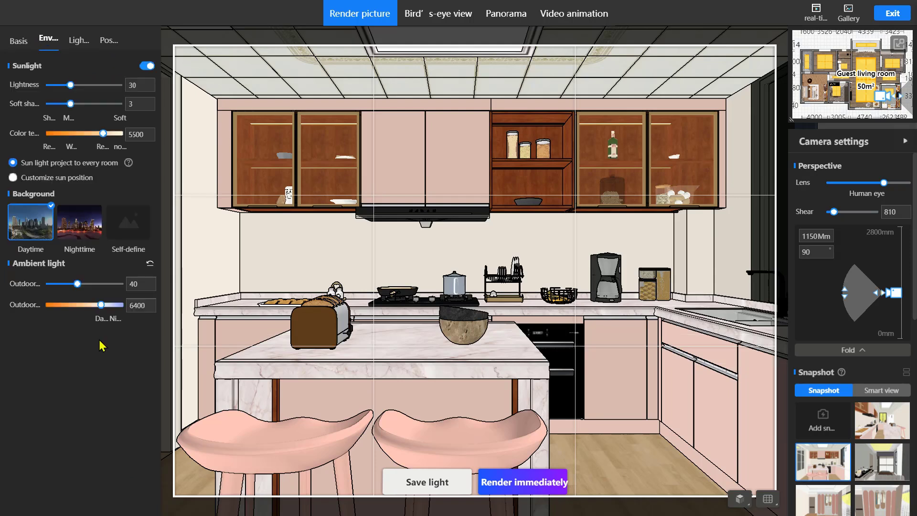
double_click(134, 285)
key(Return)
double_click(133, 86)
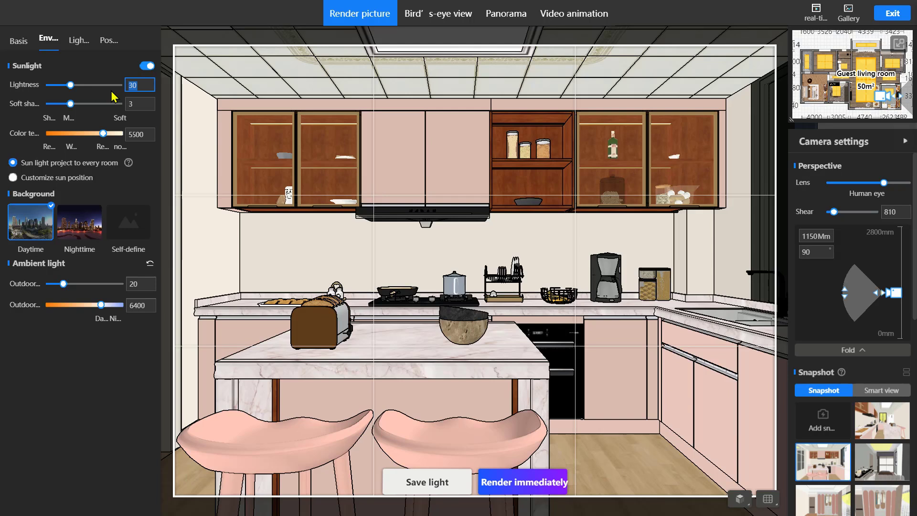
text(20)
key(Return)
click(19, 40)
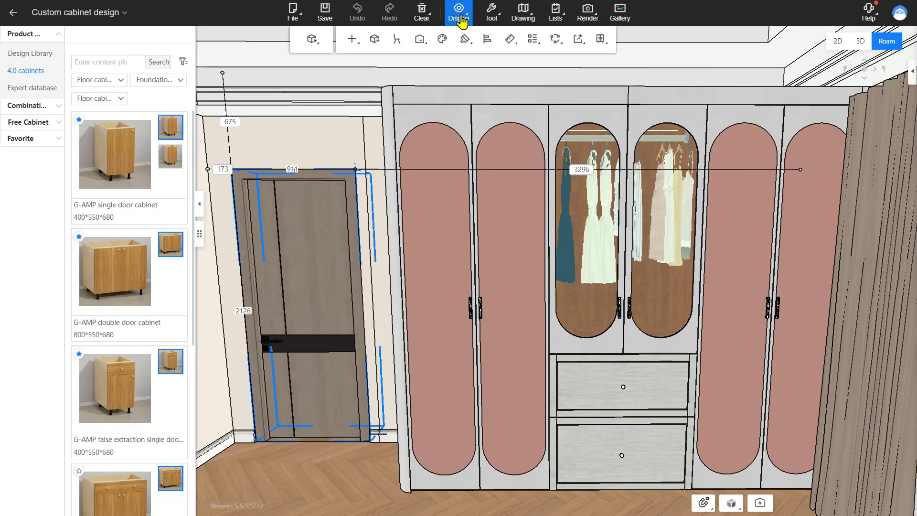
- Check the hidden items in material management and close it
mouse_move(463, 21)
click(478, 40)
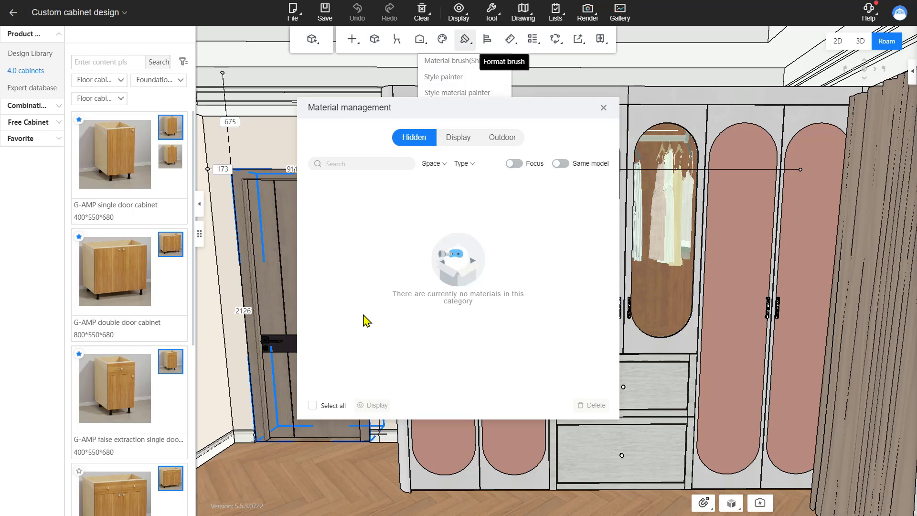
click(604, 109)
- Turn the bedroom view to show the door and wardrobe and open the render setup
right_drag(564, 335, 707, 389)
right_drag(622, 375, 741, 364)
scroll(742, 364, down, 2)
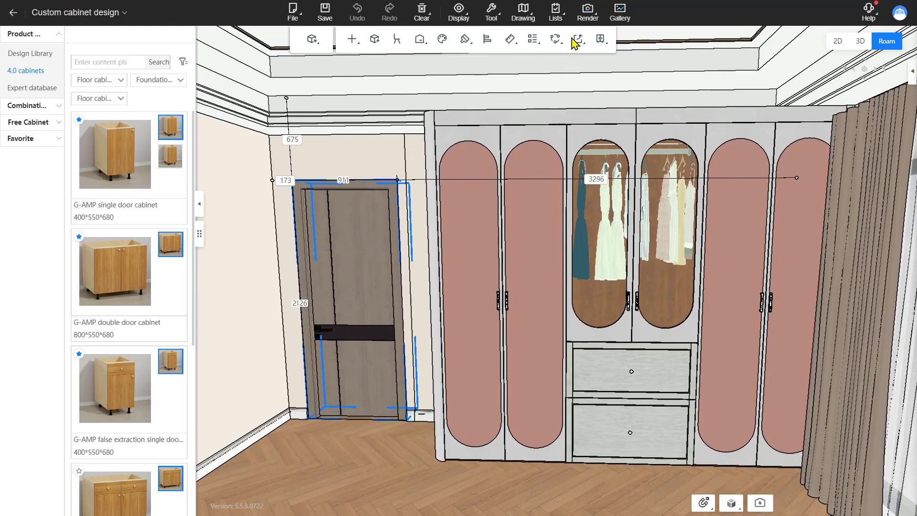
click(585, 26)
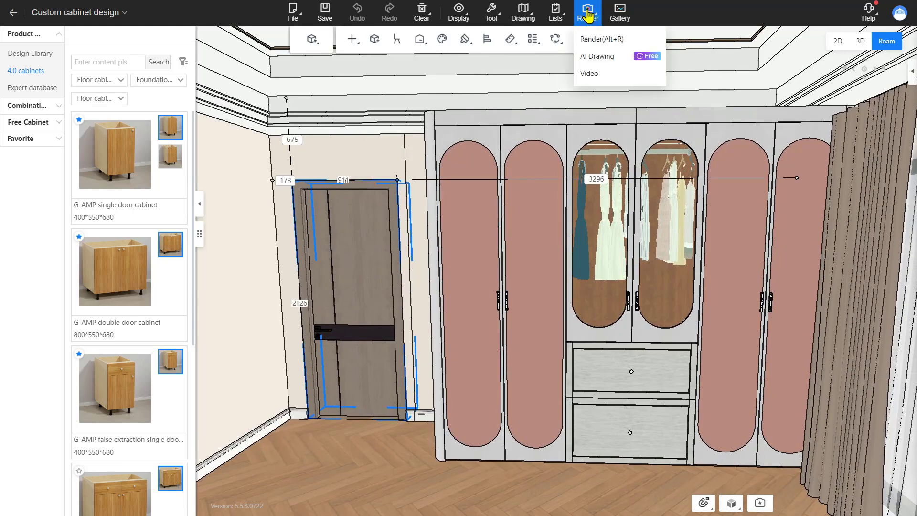
click(588, 12)
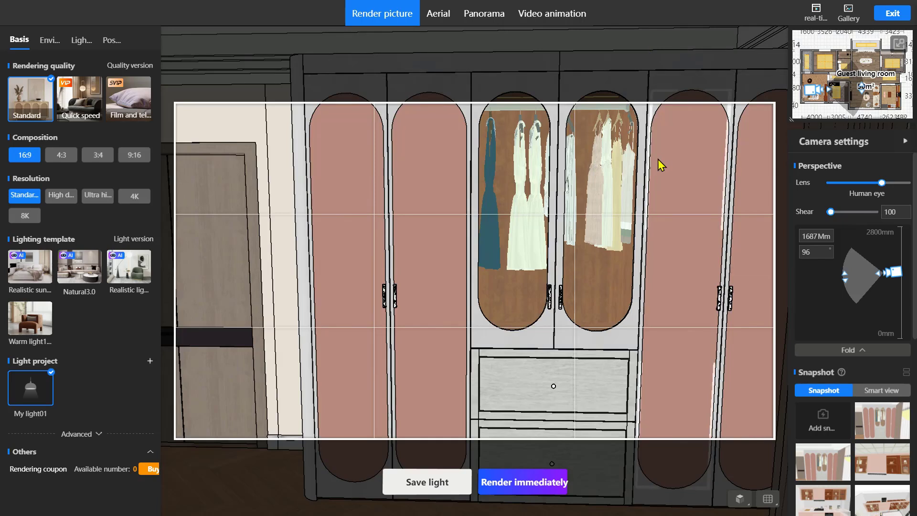
- Choose the bedroom smart view seen through the curtains, move the camera inside and turn it toward the wardrobe
click(889, 390)
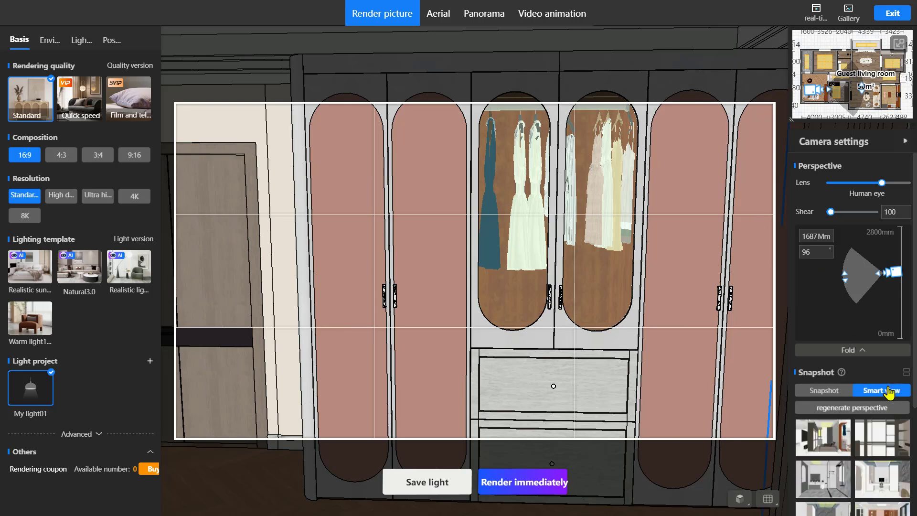
scroll(887, 406, down, 4)
click(823, 284)
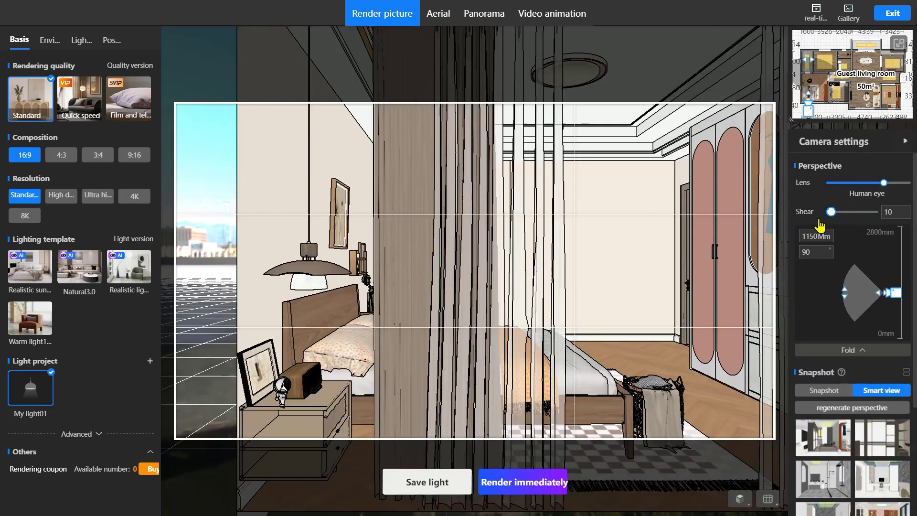
drag(819, 220, 817, 223)
scroll(643, 342, up, 5)
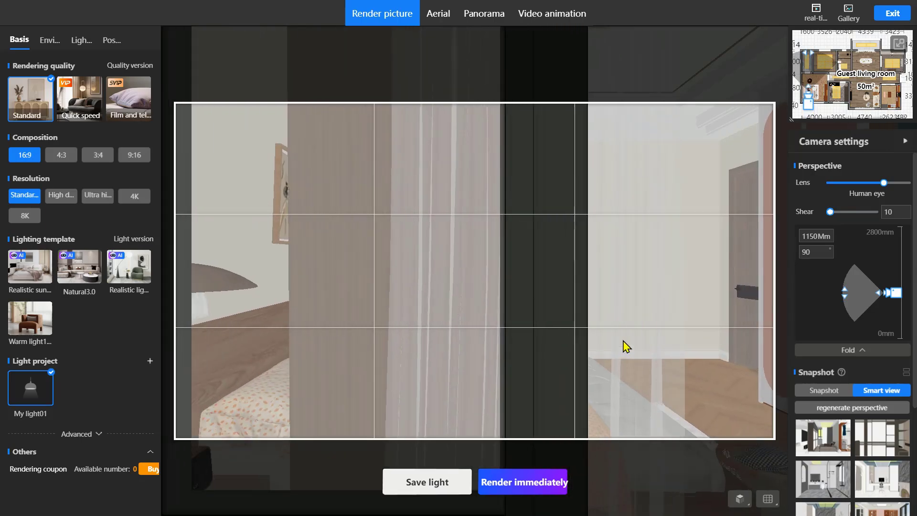
scroll(600, 333, up, 6)
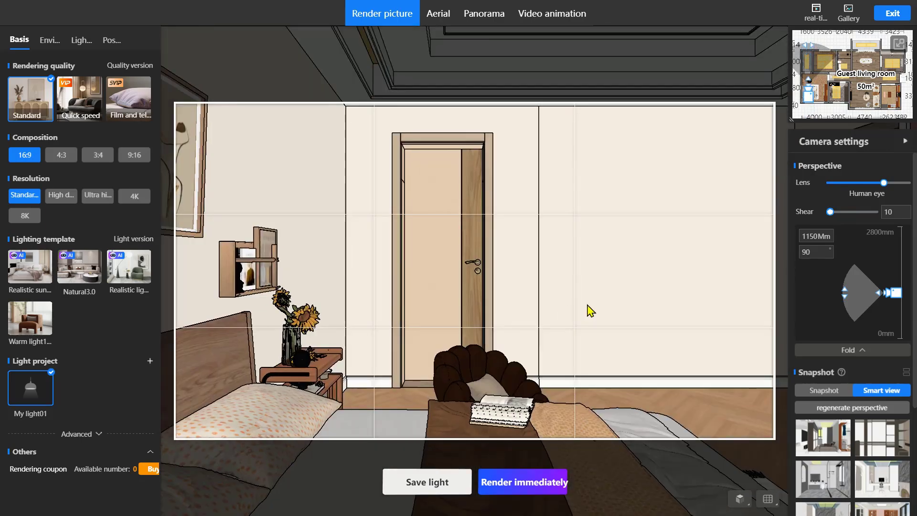
drag(589, 308, 725, 333)
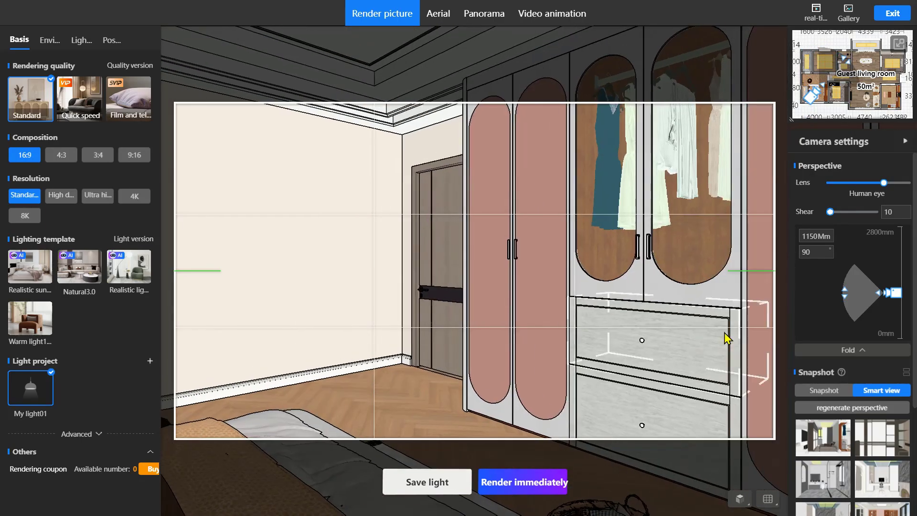
drag(561, 312, 654, 319)
scroll(554, 312, down, 5)
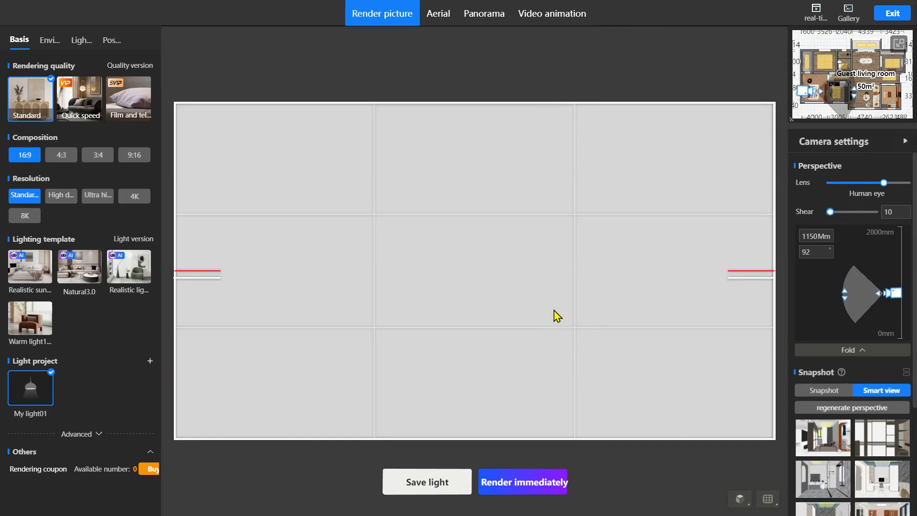
- Raise the camera to 1420 mm and shift it sideways to frame the wardrobe together with the door
key(q)
scroll(554, 311, up, 4)
scroll(554, 311, down, 1)
key(q)
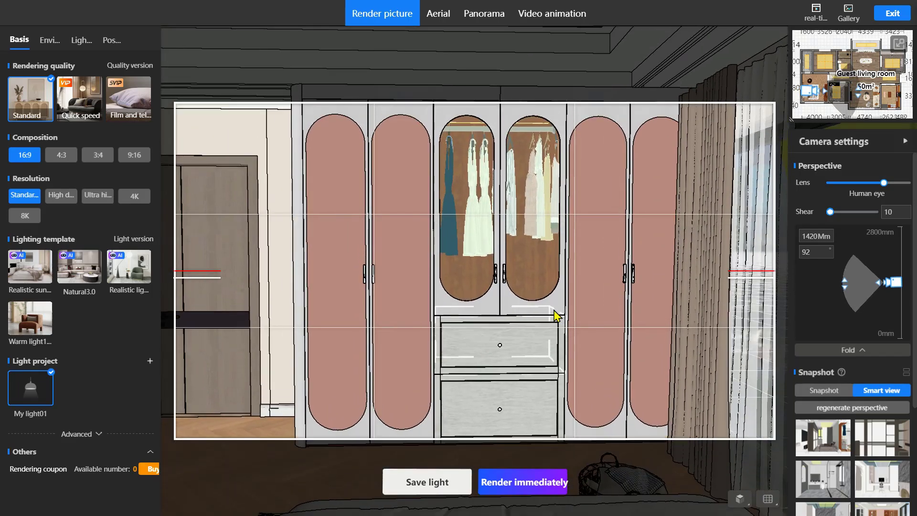
key(a)
drag(552, 303, 548, 303)
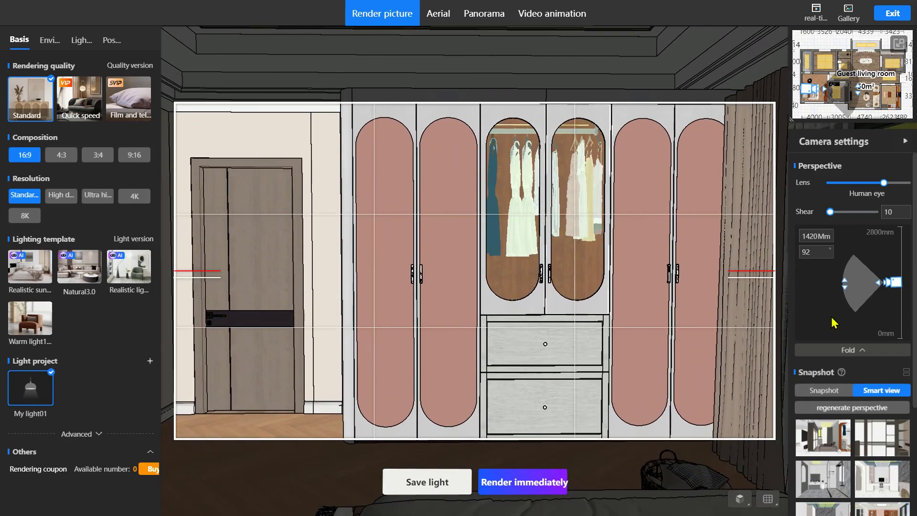
- Widen the lens and move the camera closer to the wardrobe wall
scroll(859, 261, up, 3)
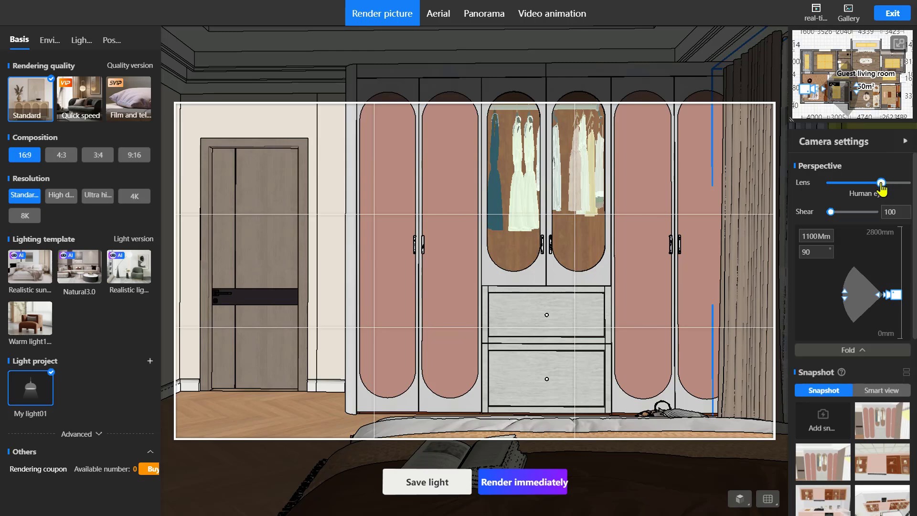
drag(881, 187, 891, 184)
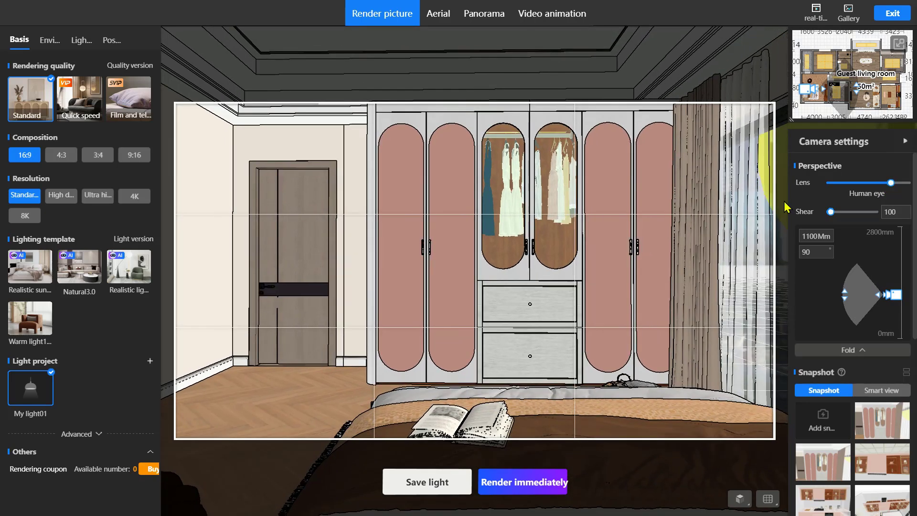
scroll(784, 202, up, 3)
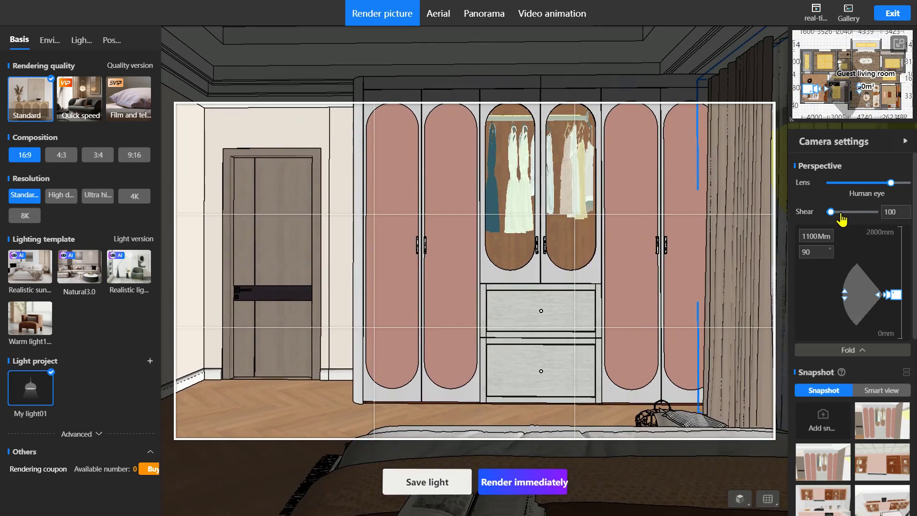
- Try a camera height of 1399 mm for the wardrobe view and settle on 1300 mm
click(810, 235)
text(1)
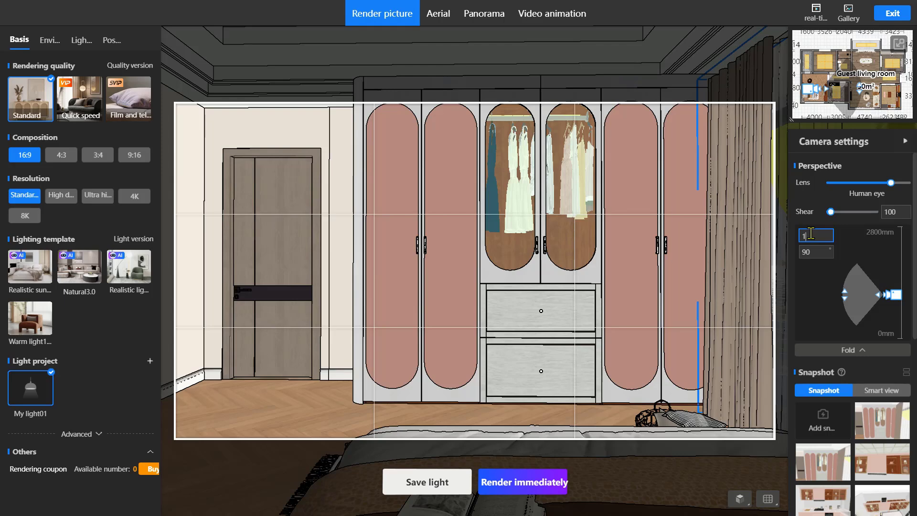
text(399)
key(Return)
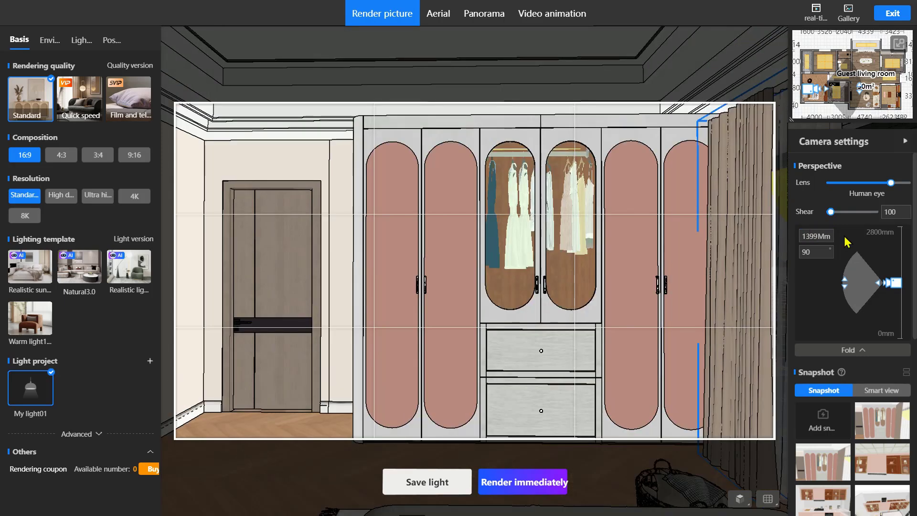
click(813, 237)
text(1300)
key(Return)
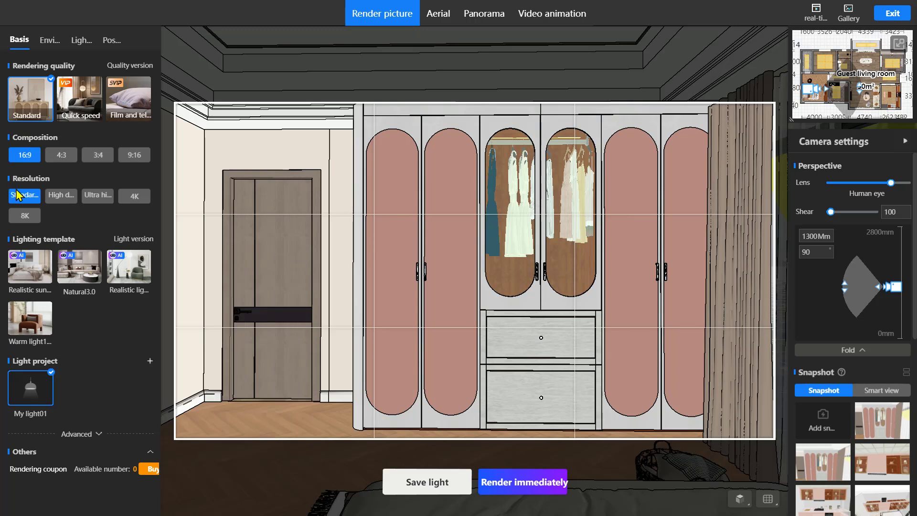
- Choose the ultra-high resolution and apply the Realistic light and shadow1.0 lighting template
click(94, 199)
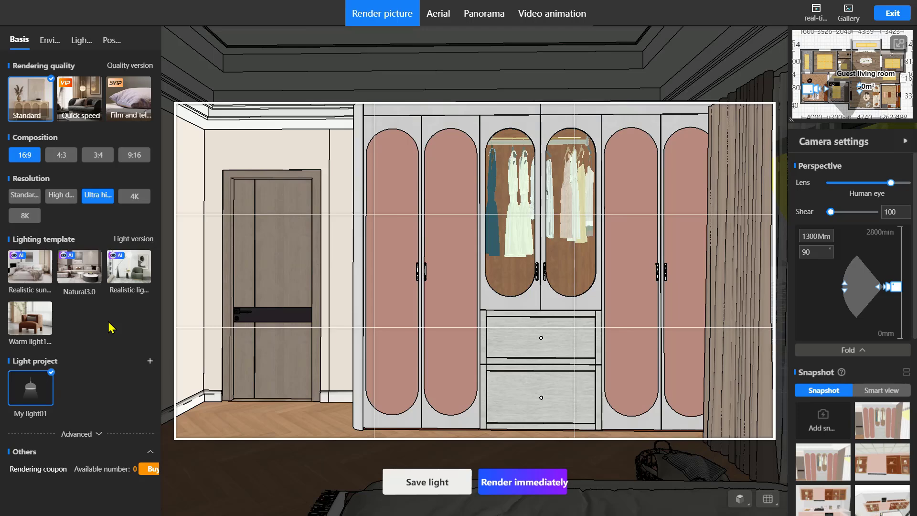
mouse_move(124, 270)
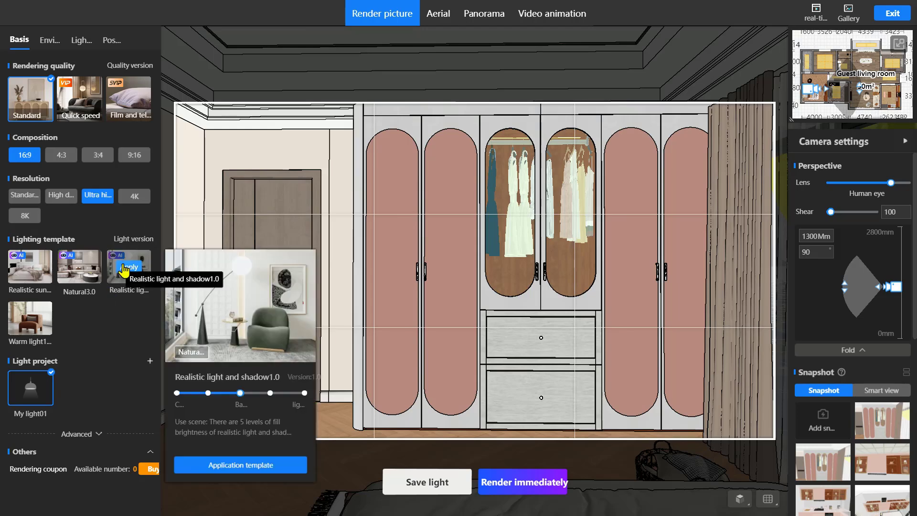
click(123, 270)
click(472, 279)
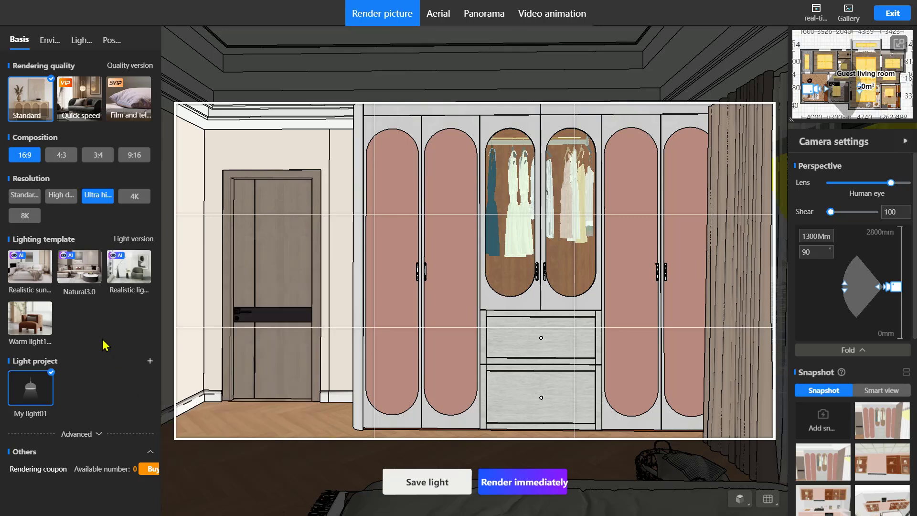
- Enable color overflow control in the advanced rendering parameters
click(87, 436)
scroll(94, 428, down, 2)
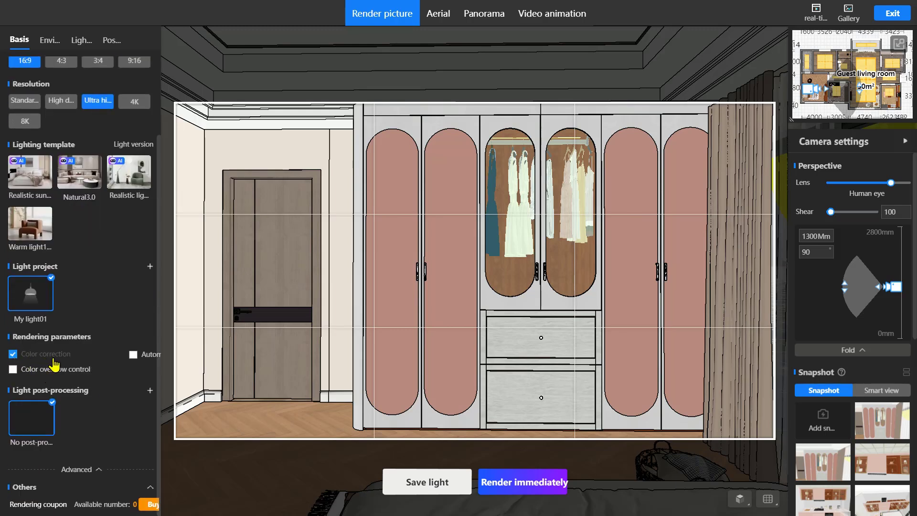
click(13, 371)
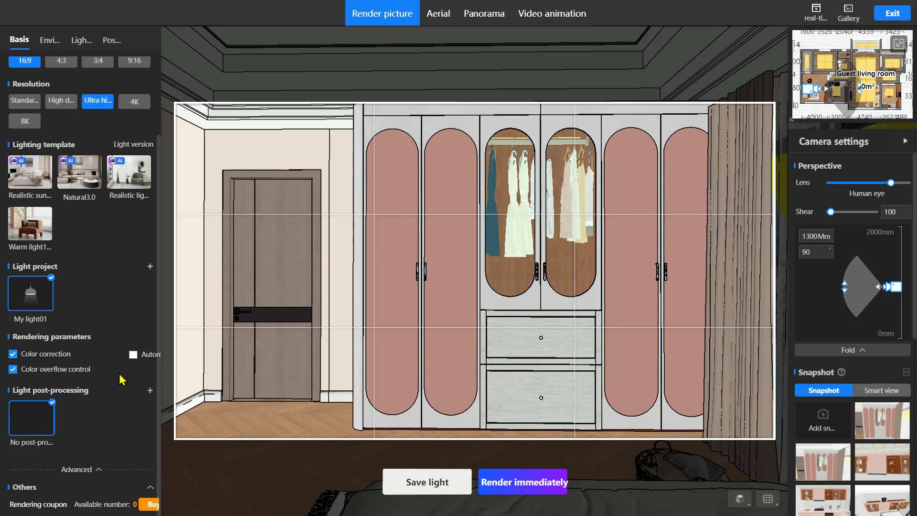
click(97, 469)
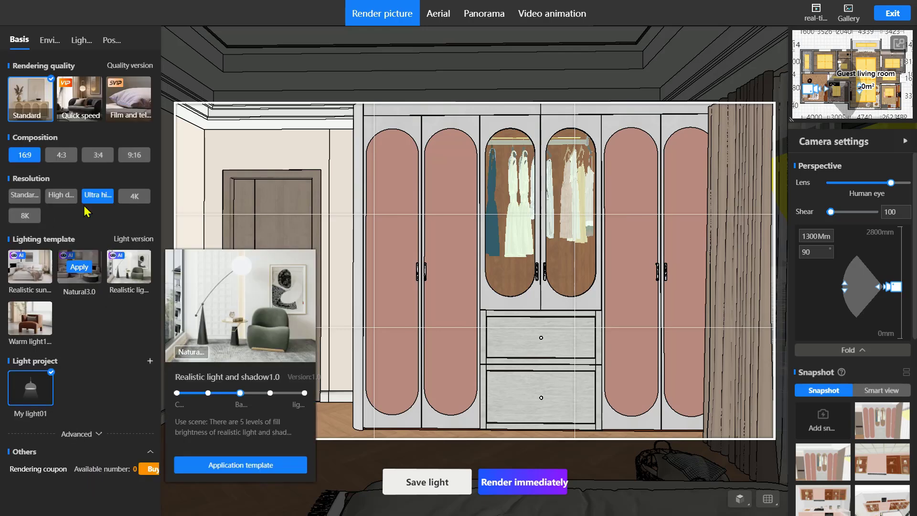
- Set the outdoor ambient light to 30 for the wardrobe view
click(44, 43)
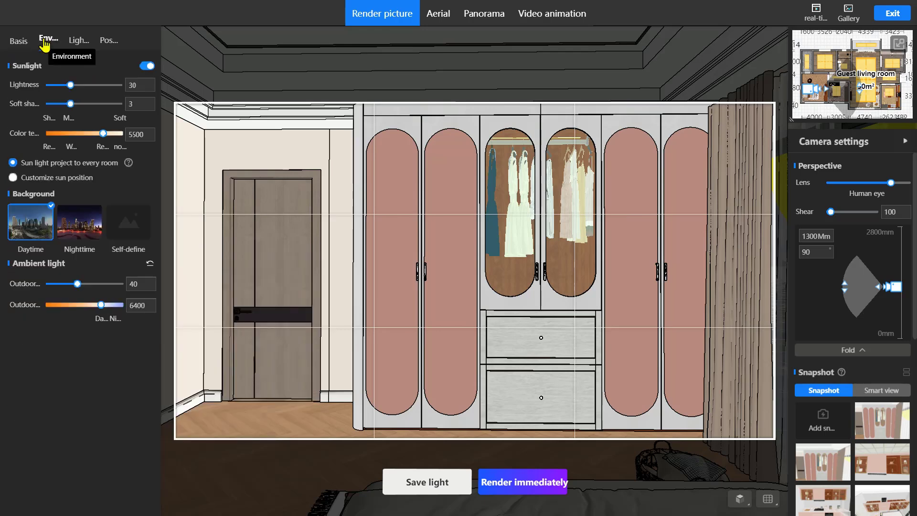
click(127, 284)
text(30)
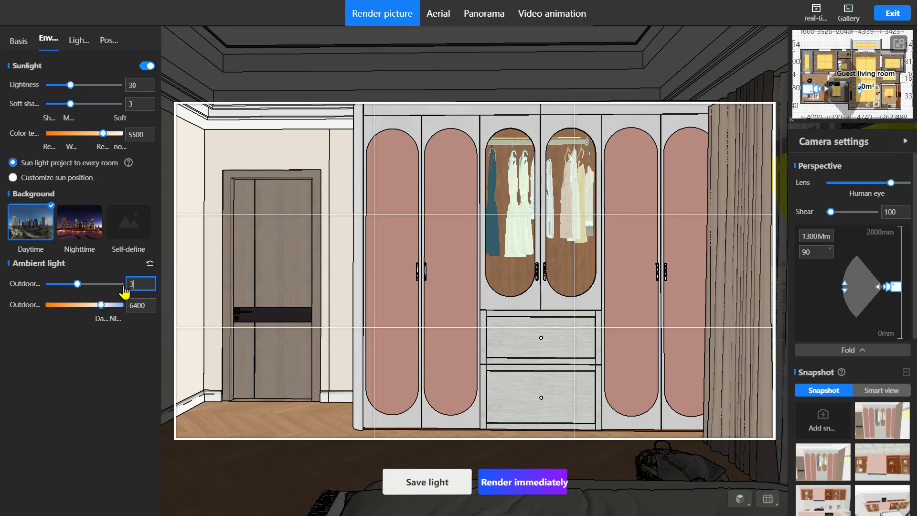
key(Return)
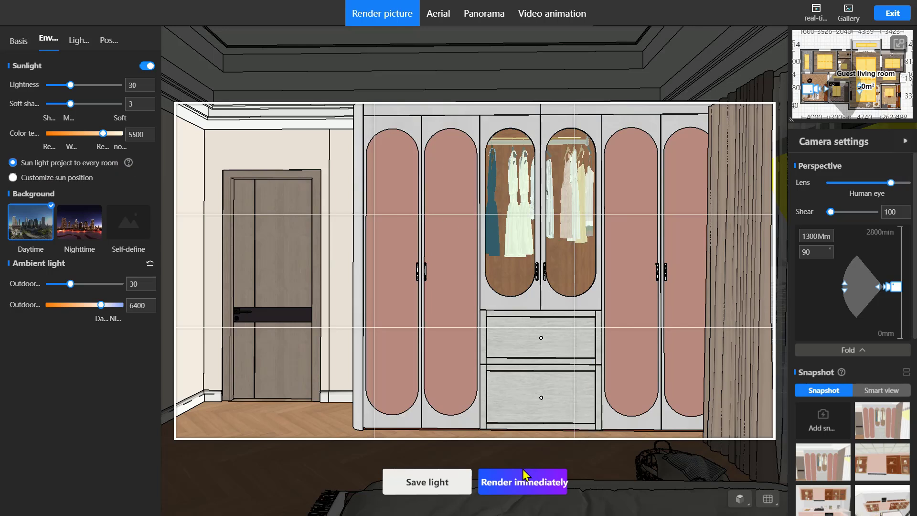
- Render the pink-panel wardrobe view and save its camera position as a snapshot
click(519, 485)
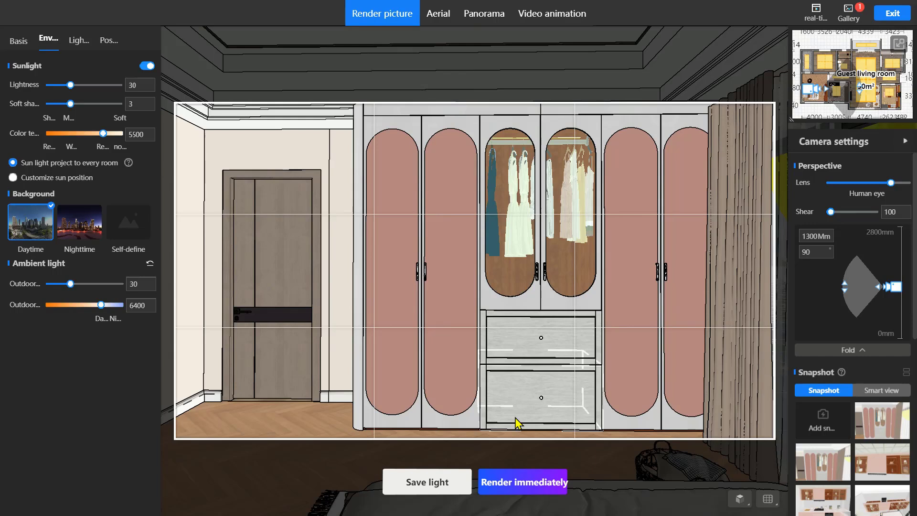
click(823, 420)
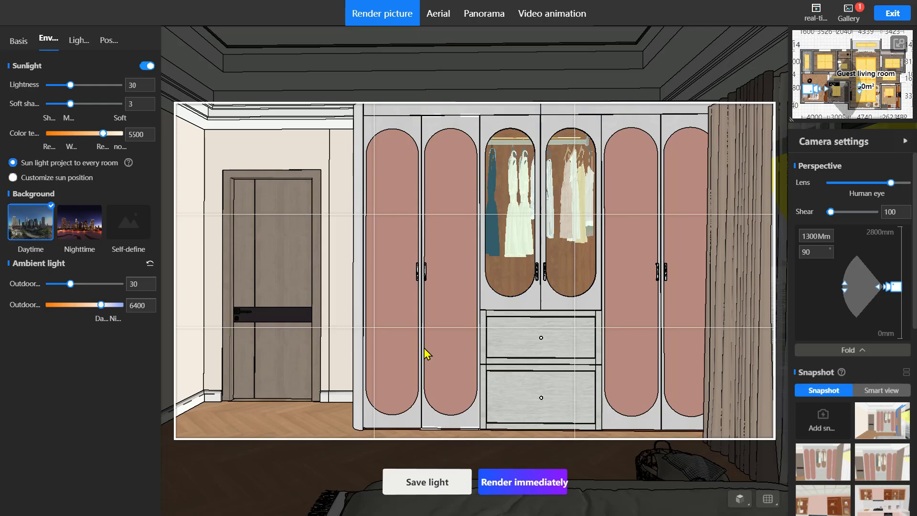
- Frame the sliding-door wardrobe in the other bedroom with a shear of 920 and a camera height of 1300 mm
scroll(423, 348, up, 5)
scroll(474, 322, down, 3)
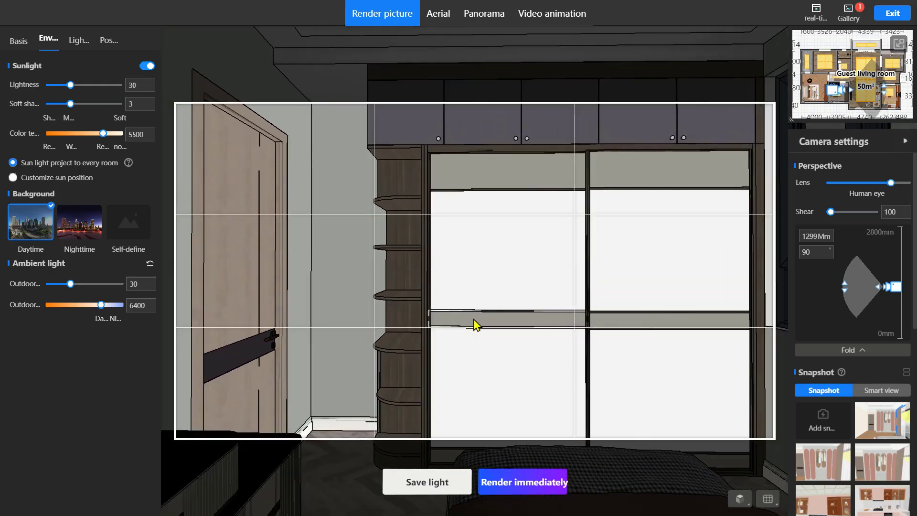
scroll(474, 320, down, 2)
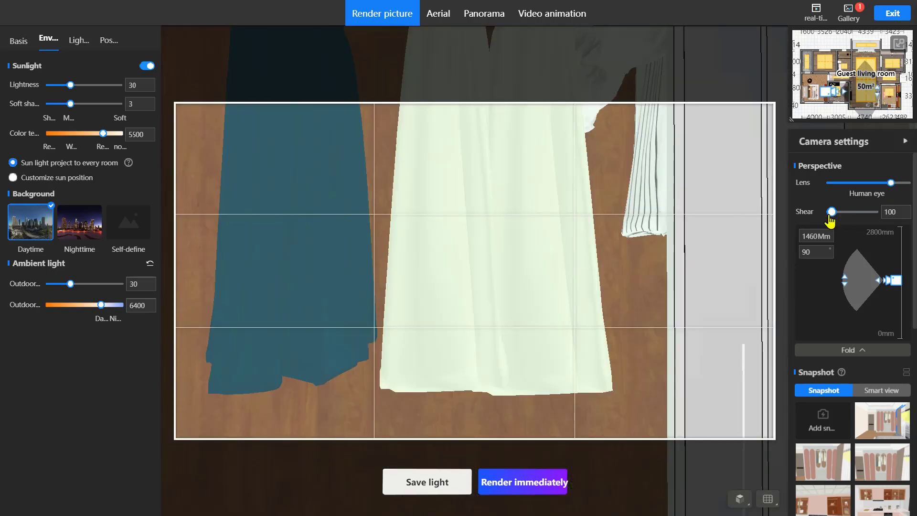
drag(830, 221, 834, 222)
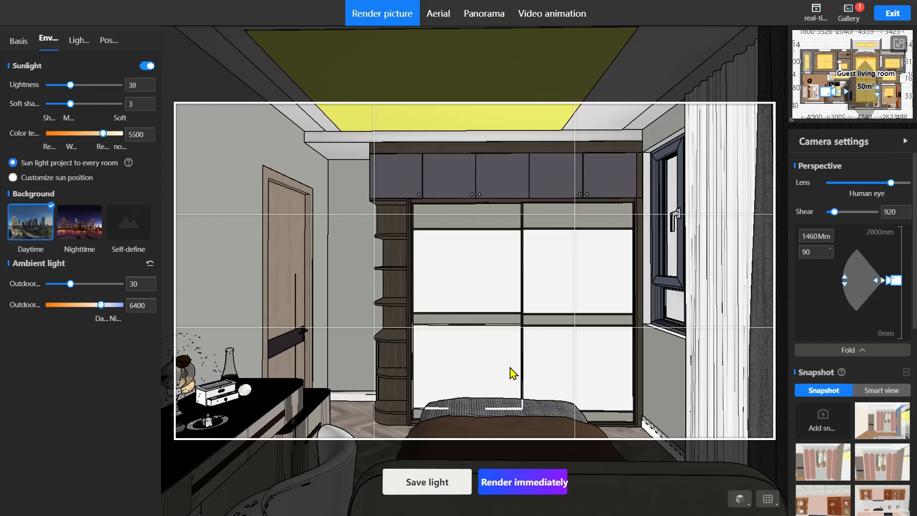
click(807, 236)
text(1100)
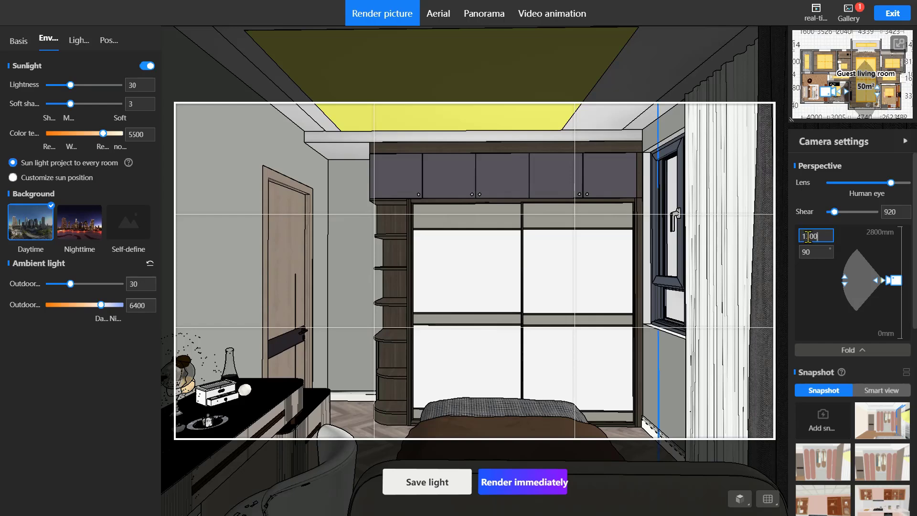
key(Return)
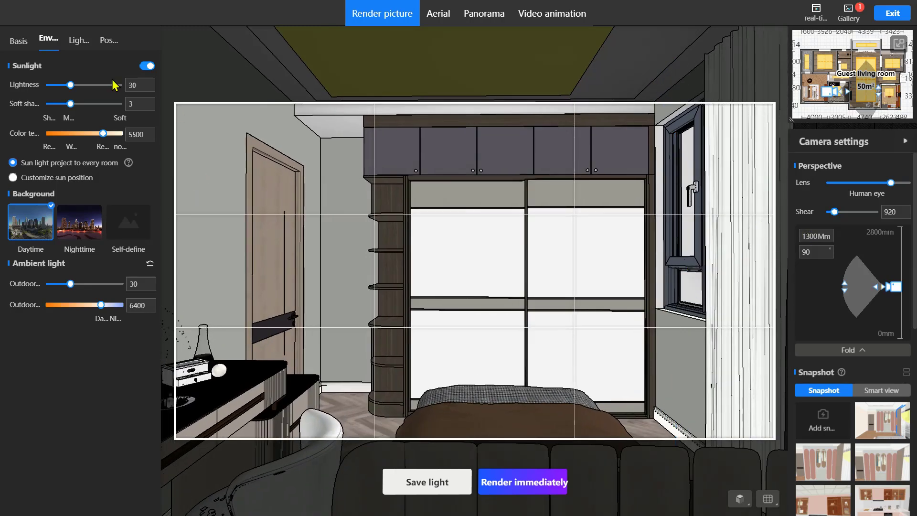
- Render the sliding-door wardrobe view in standard quality at ultra-high resolution and save it as a snapshot
click(19, 43)
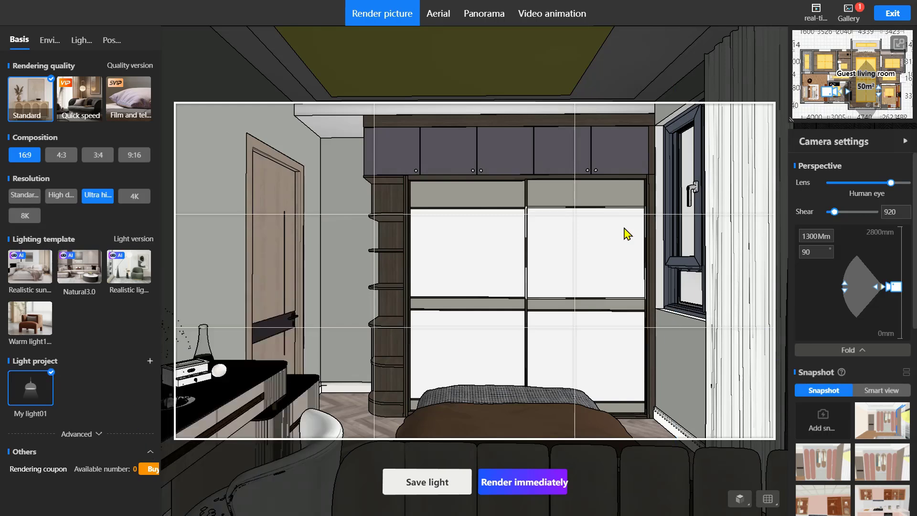
click(561, 483)
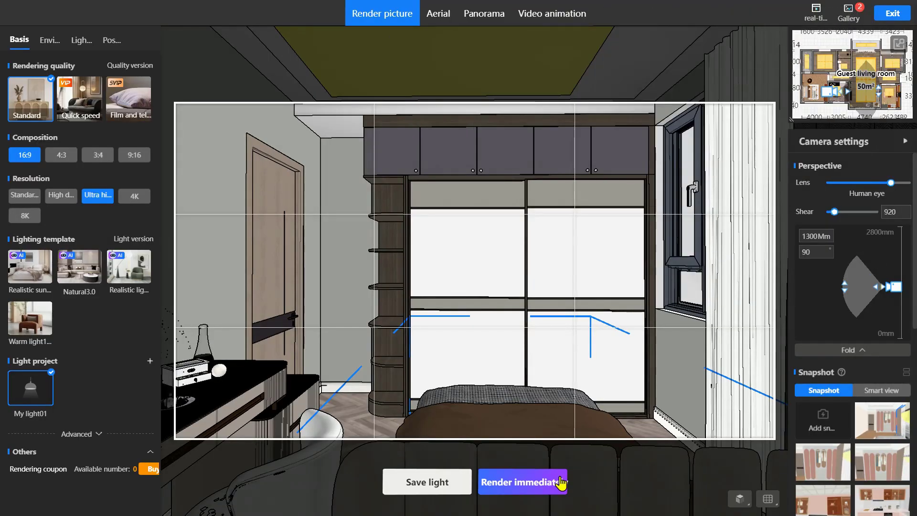
click(815, 420)
click(767, 499)
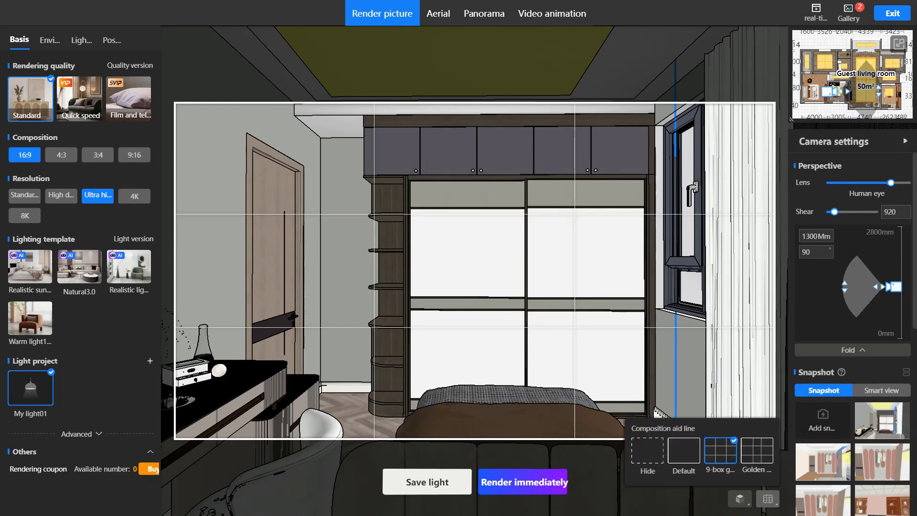
- Delete the bed, desk and chair in front of the sliding-door wardrobe and render the cleared view
click(508, 419)
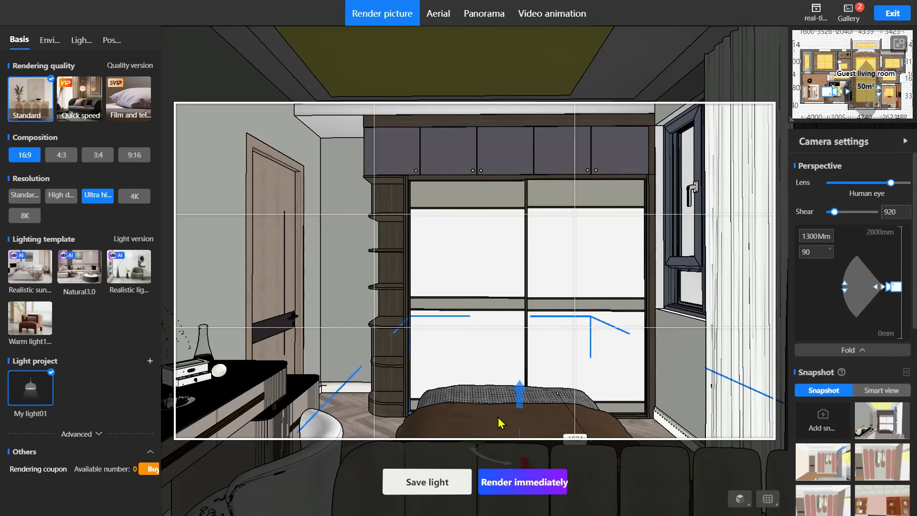
key(Delete)
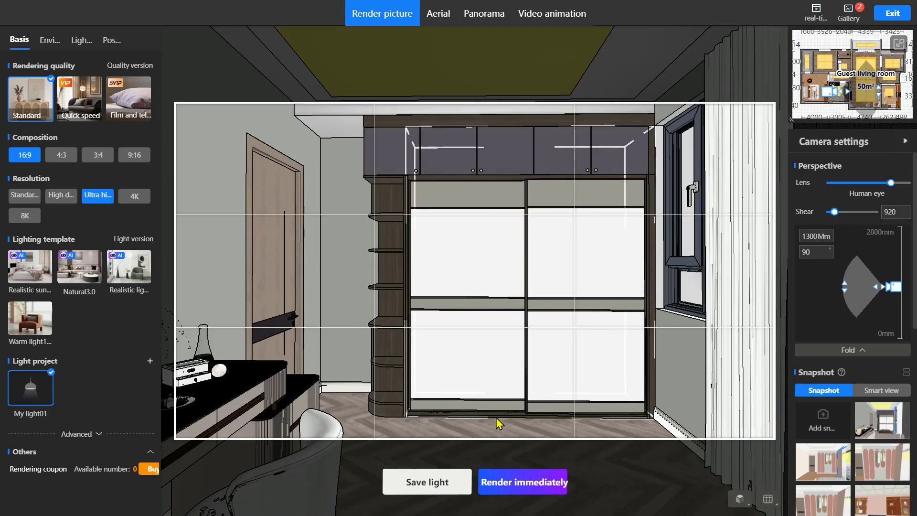
click(234, 405)
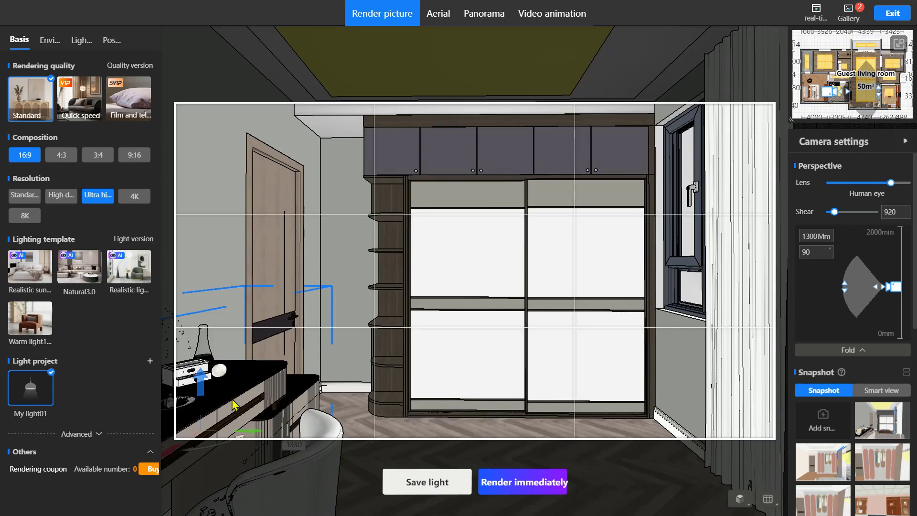
key(Delete)
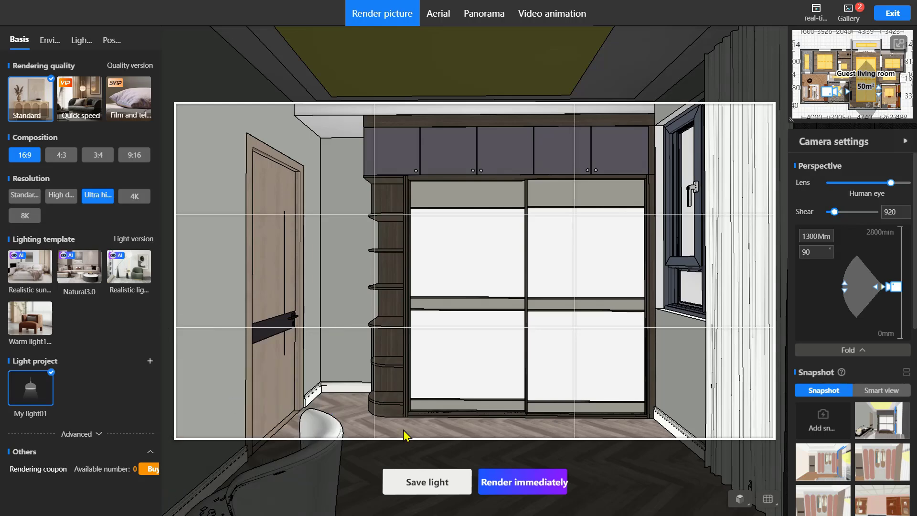
click(335, 423)
key(Delete)
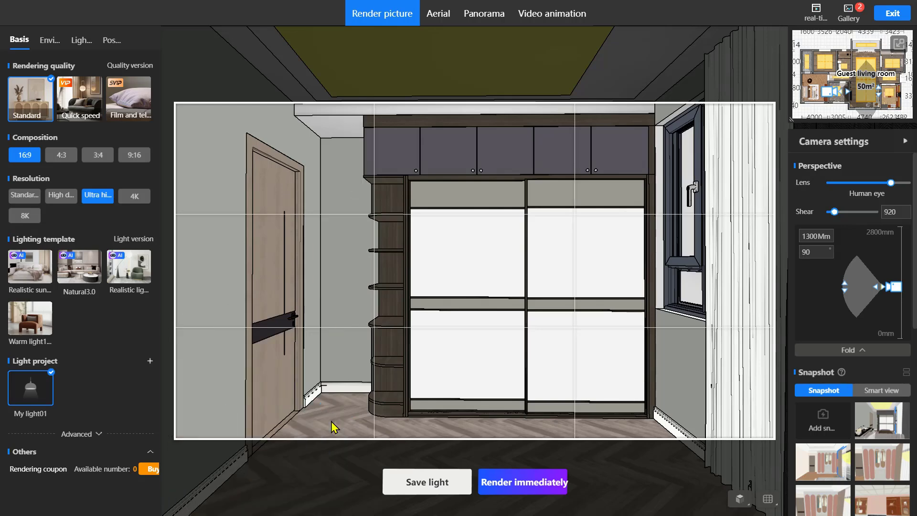
scroll(332, 421, up, 1)
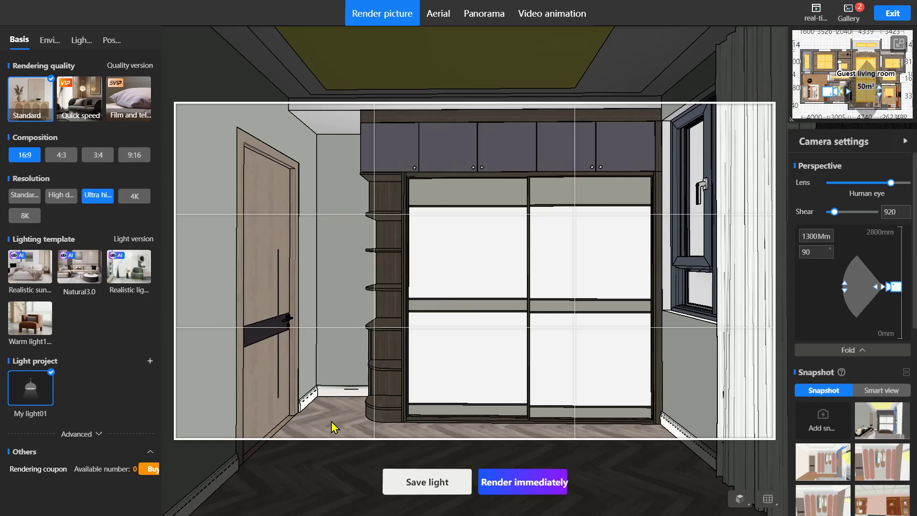
click(510, 497)
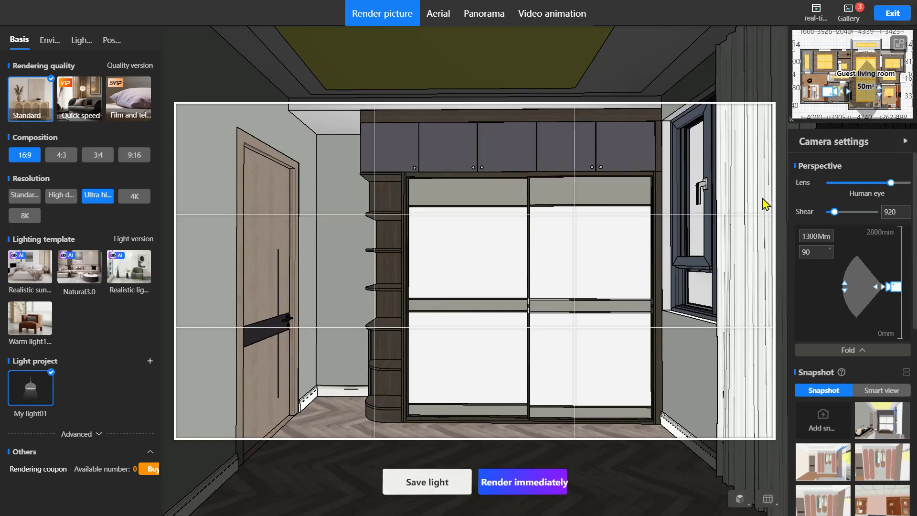
- Open the gallery and inspect the finished renders of the pink-panel wardrobe and the sliding-door wardrobe
click(849, 12)
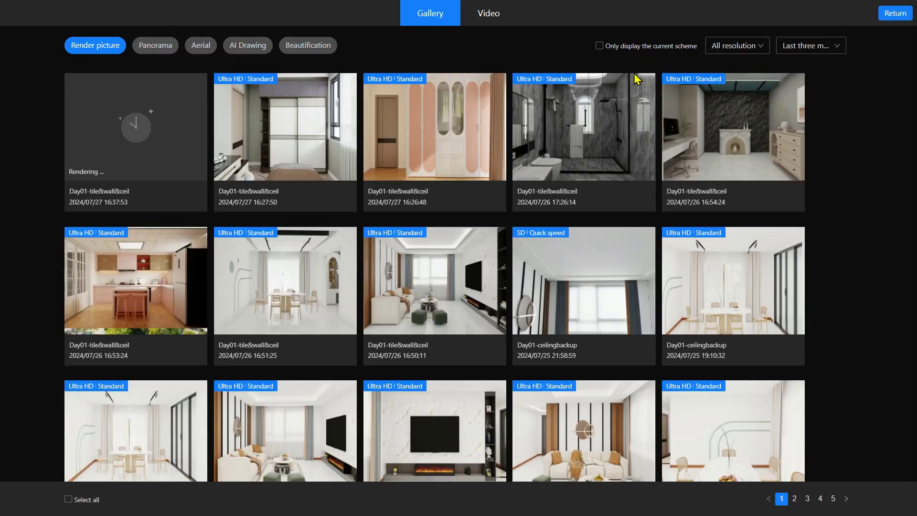
click(473, 137)
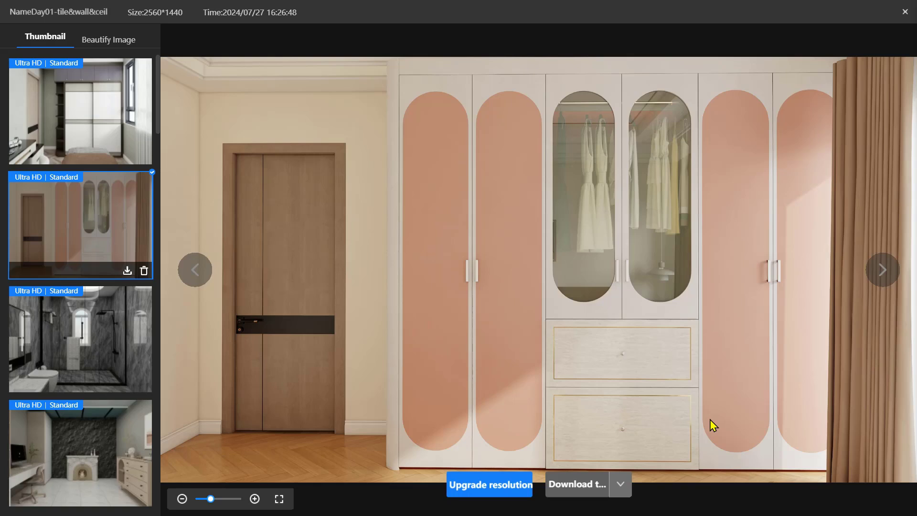
click(194, 270)
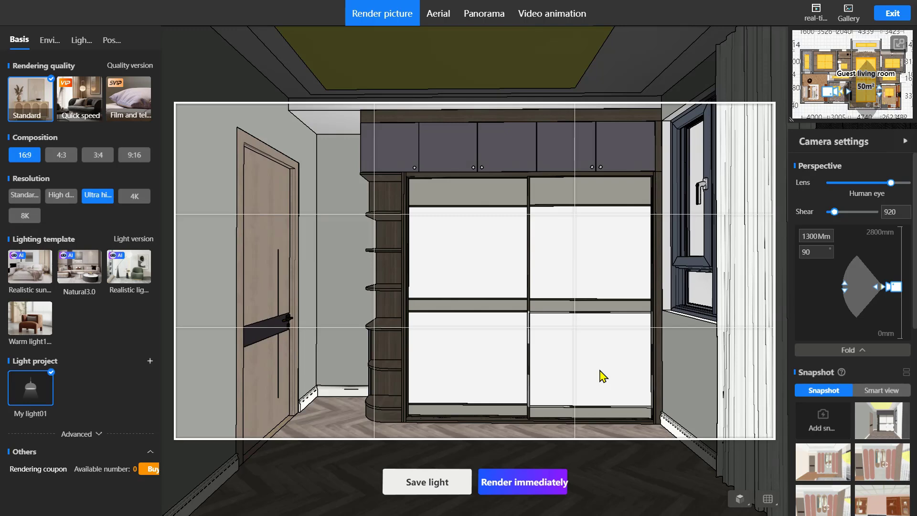
- Examine the light and post-production settings for the sliding-door wardrobe render
click(77, 42)
click(110, 41)
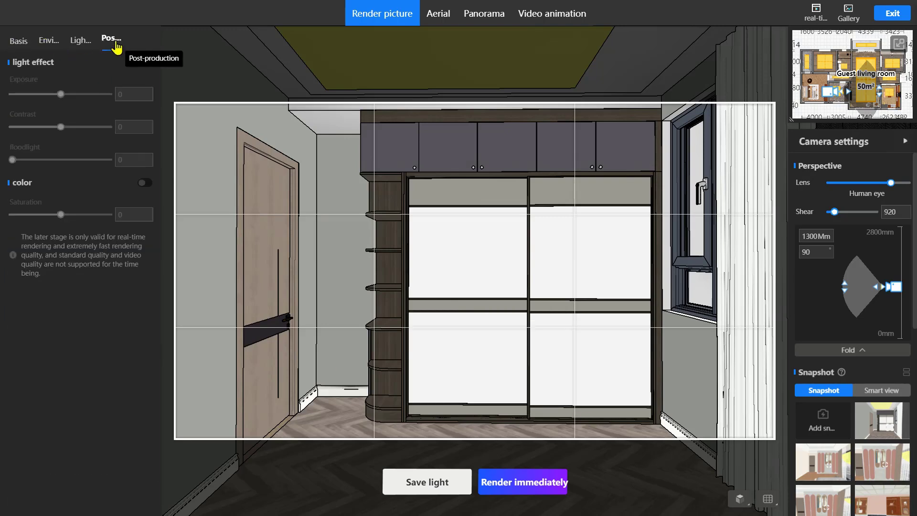